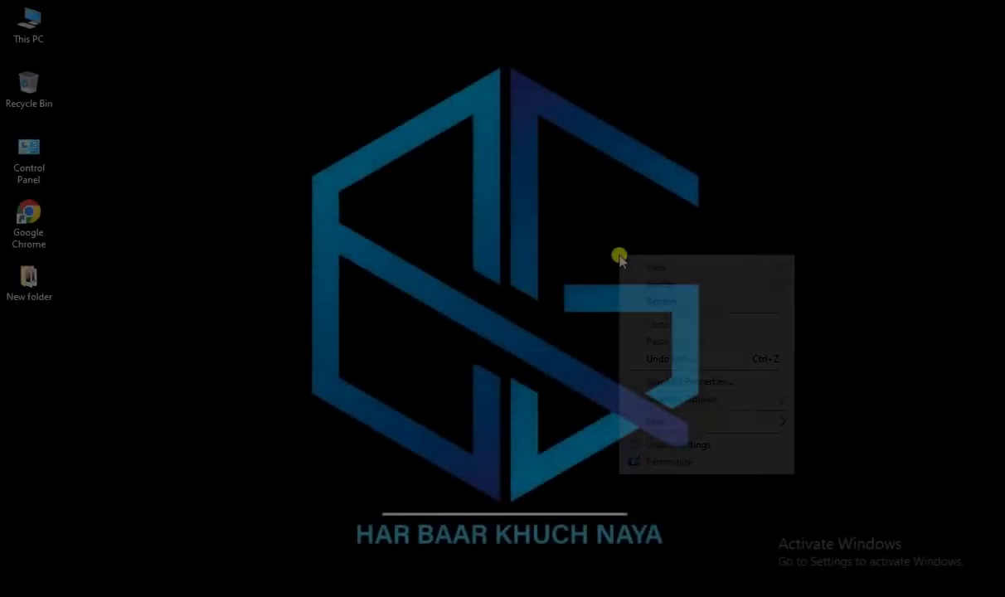
Step: Refresh the Windows desktop from its right-click menu
right_click(620, 255)
click(682, 301)
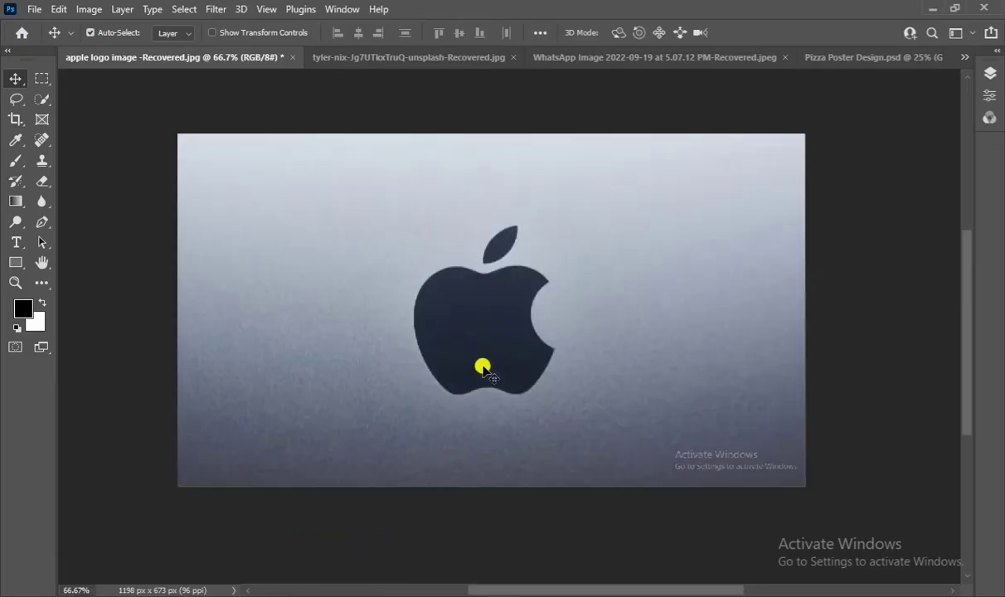
Step: Add a Levels adjustment layer above Layer 0
click(991, 73)
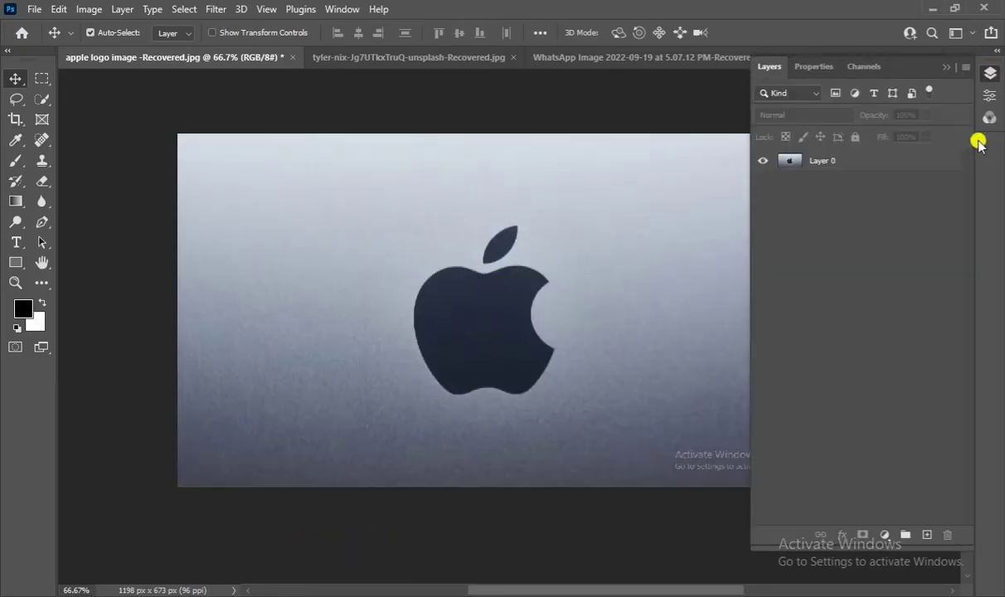
click(878, 163)
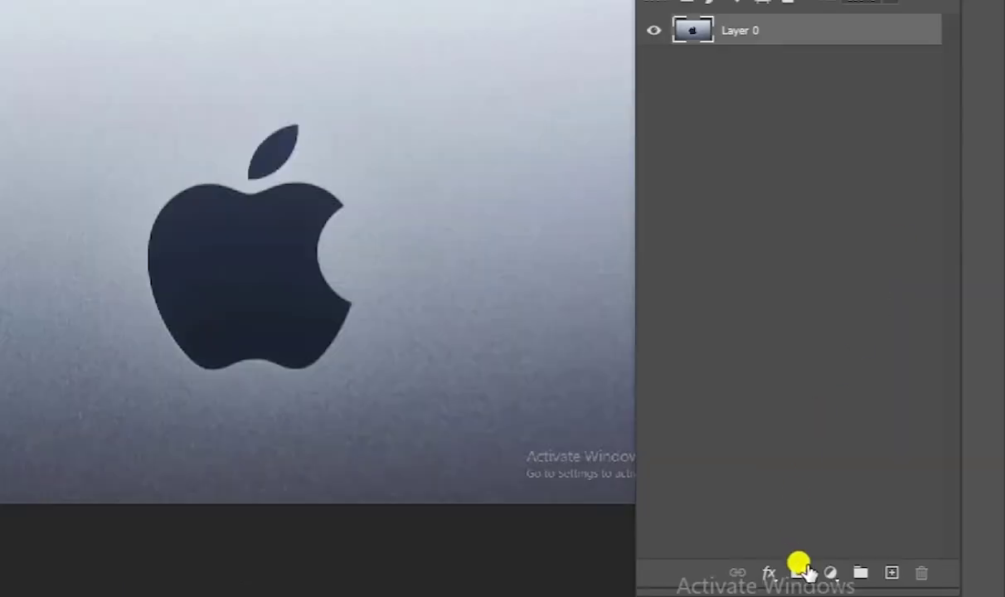
click(885, 535)
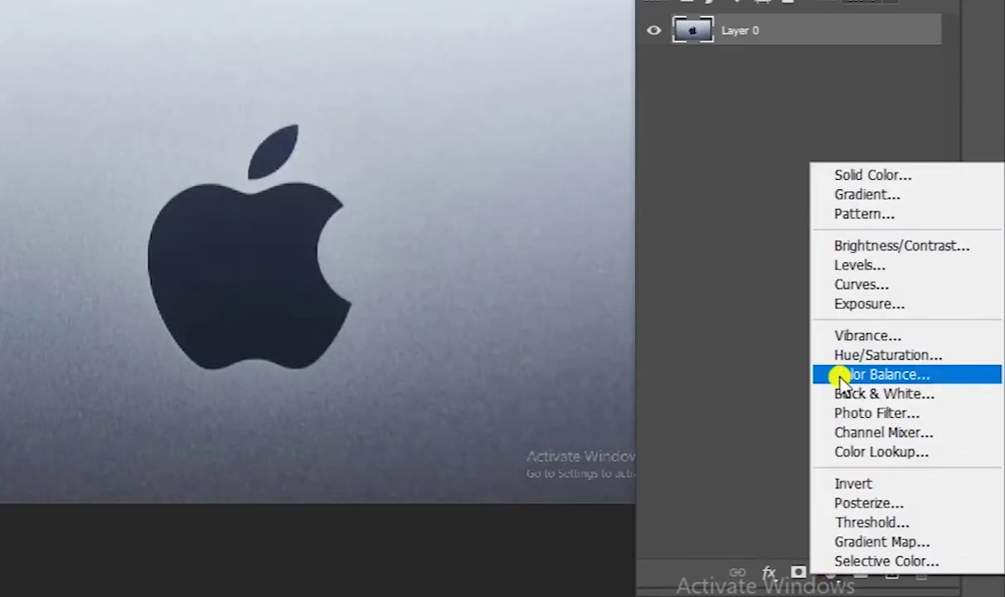
click(850, 267)
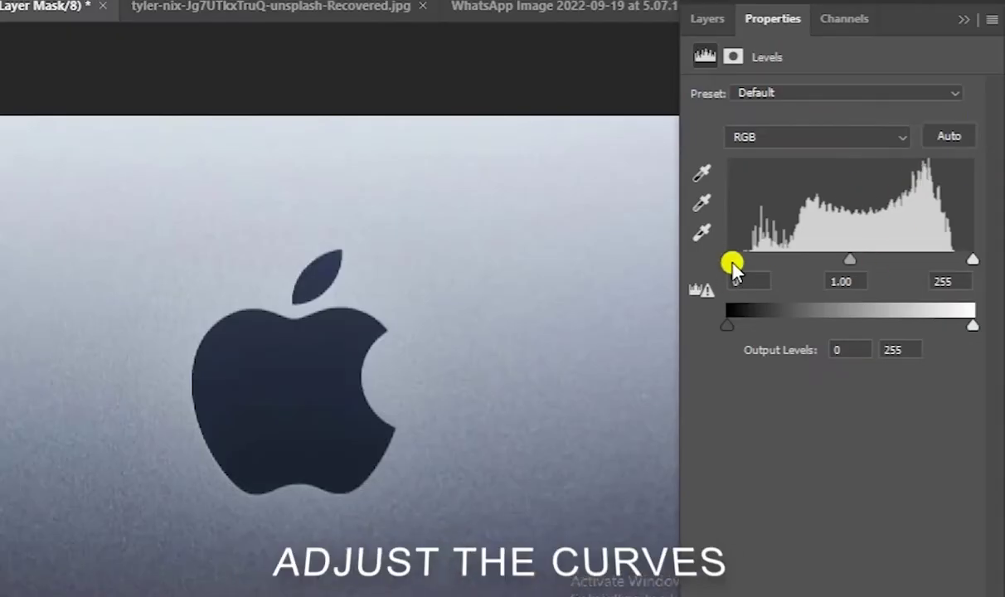
Step: Set the Levels input to 90, 1.00, 236 and output to 8–175
mouse_move(733, 265)
mouse_down()
mouse_move(769, 266)
mouse_move(812, 284)
mouse_move(803, 284)
mouse_up()
mouse_move(974, 325)
mouse_down()
mouse_move(900, 332)
mouse_move(932, 325)
mouse_up()
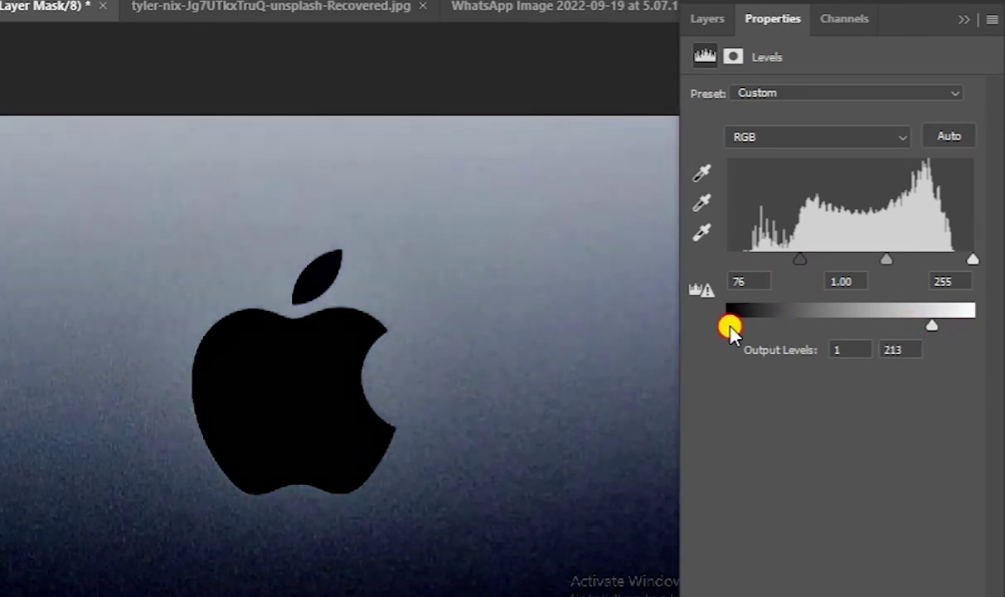
drag(932, 325, 896, 327)
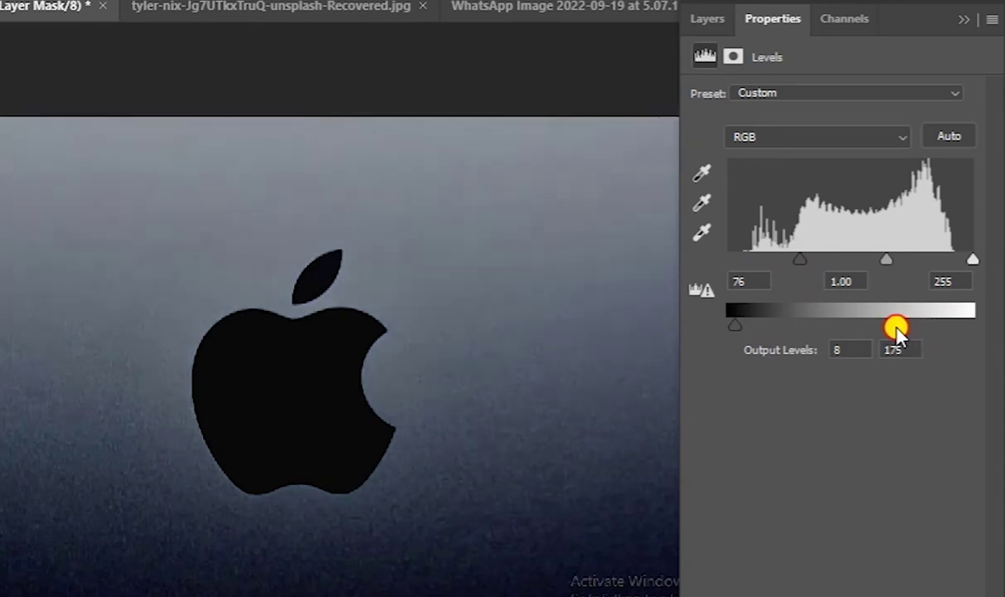
drag(973, 260, 955, 260)
drag(799, 259, 814, 262)
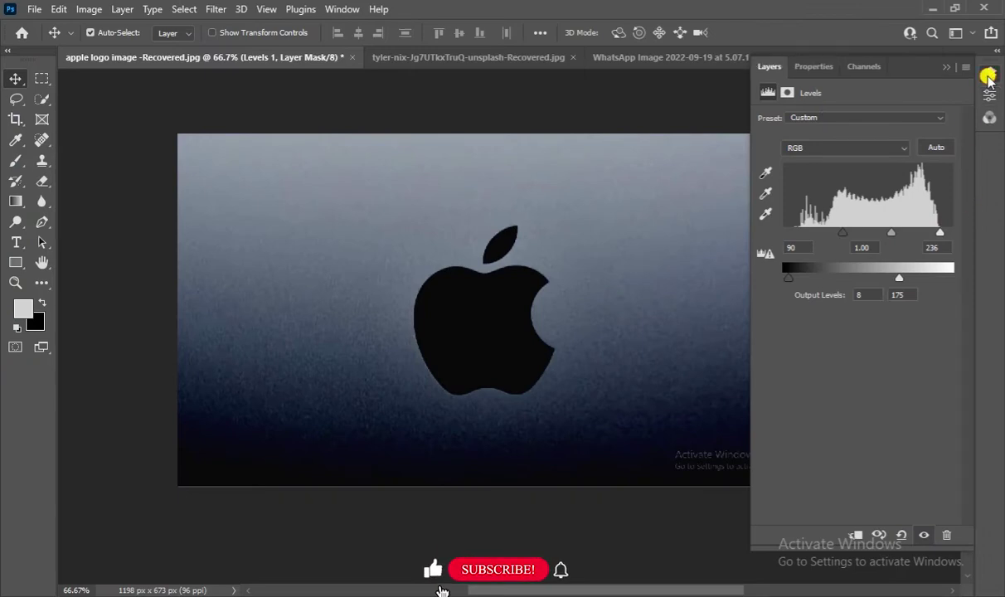
Step: Quick-select the apple logo's body and leaf on Layer 0, then return to the Move tool
click(990, 73)
click(846, 183)
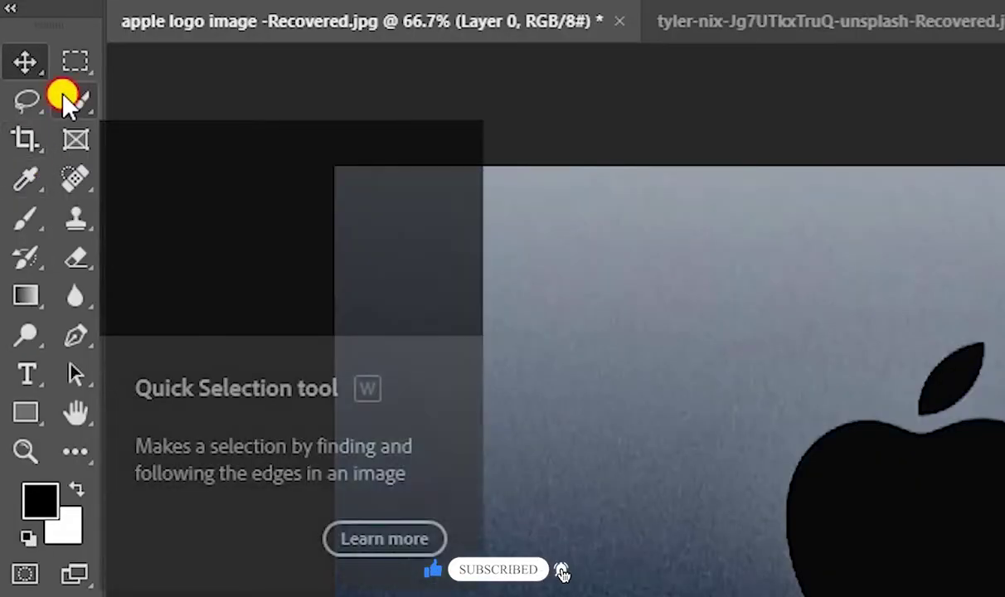
right_click(64, 97)
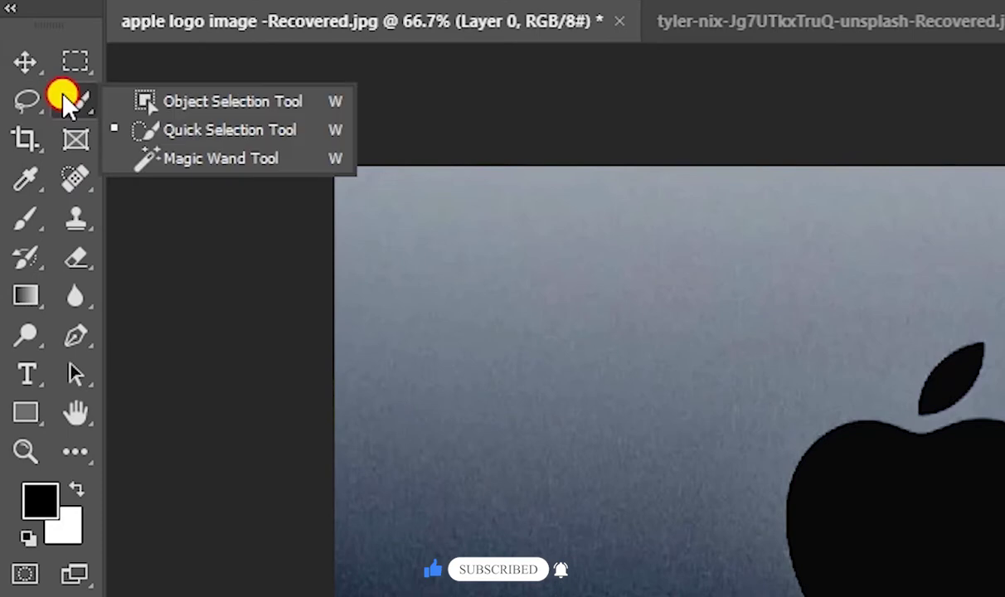
click(302, 133)
click(483, 319)
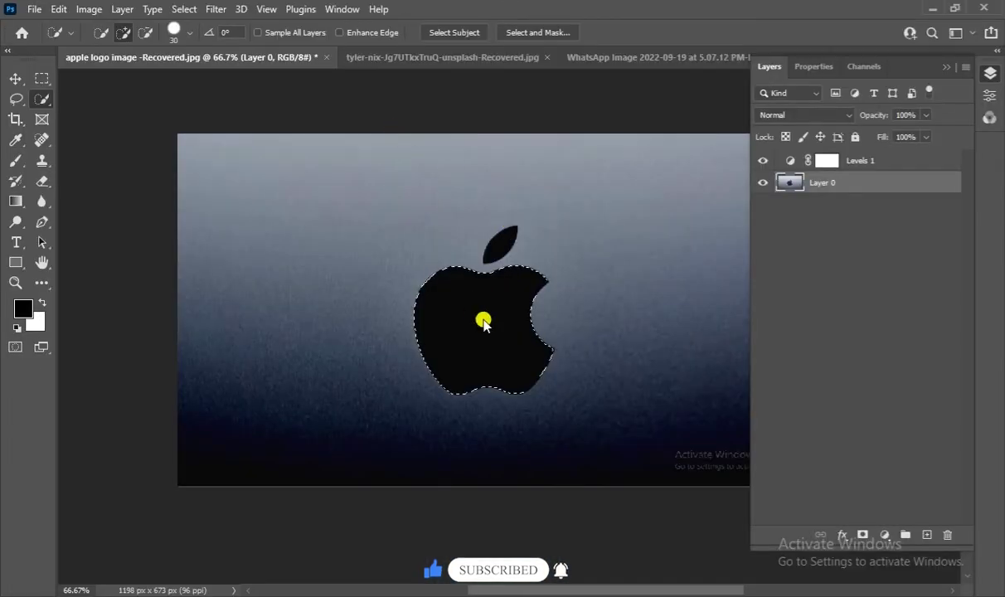
click(500, 242)
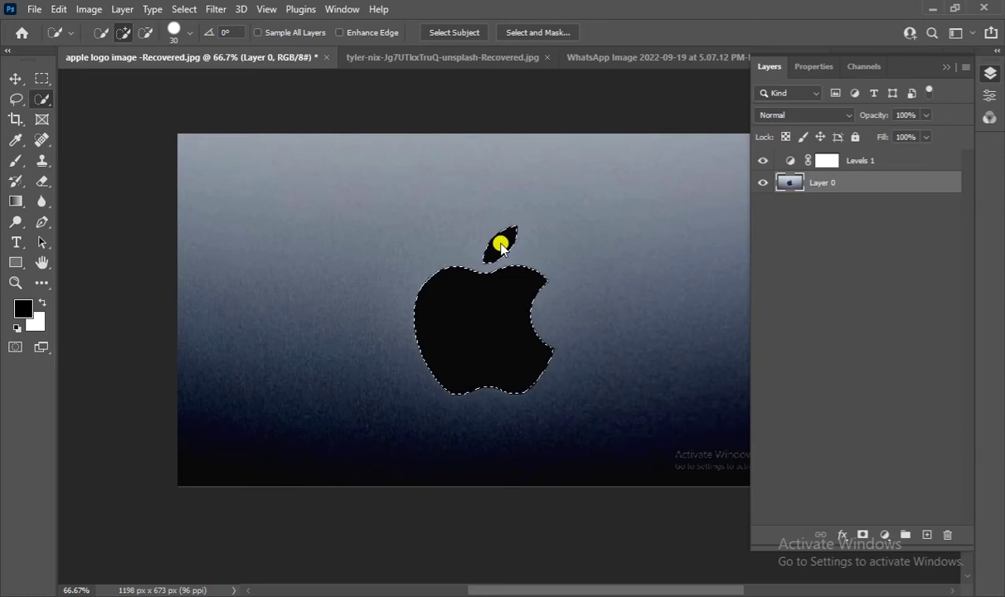
click(15, 76)
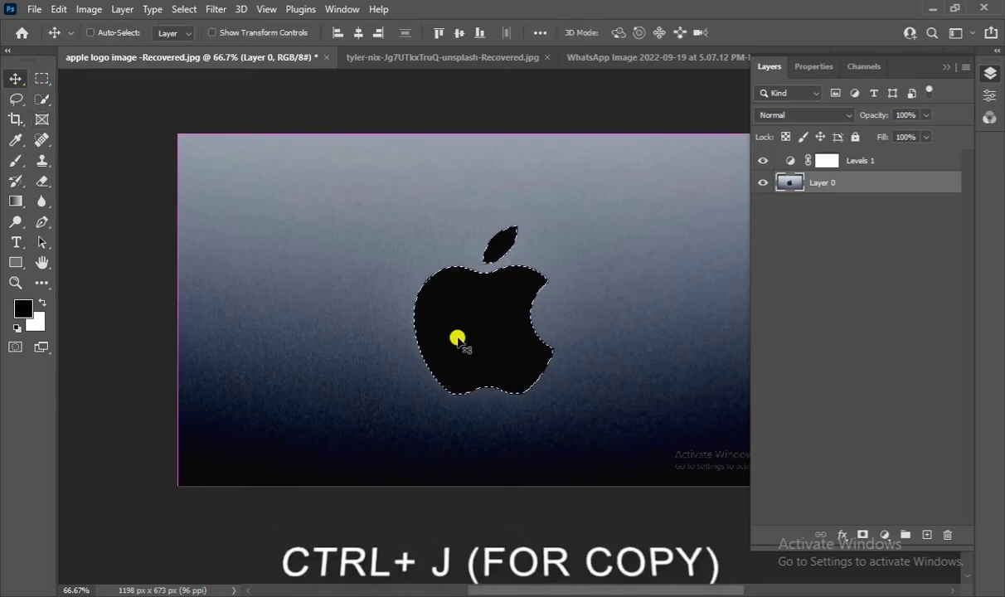
Step: Copy the apple to Layer 1 above Levels 1, duplicate it as Layer 1 copy, and select Layer 1
key(ctrl+j)
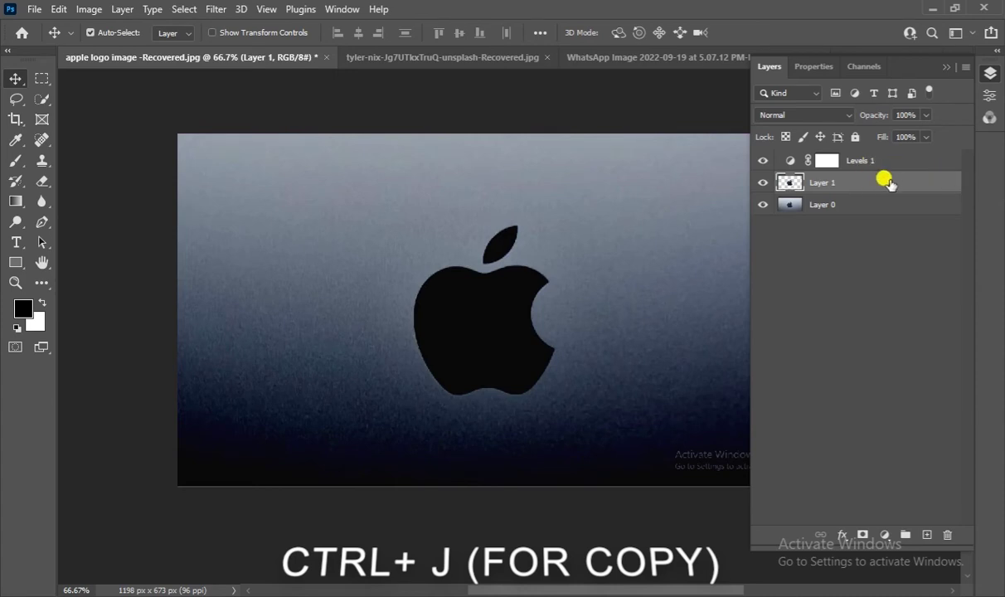
drag(888, 184, 878, 154)
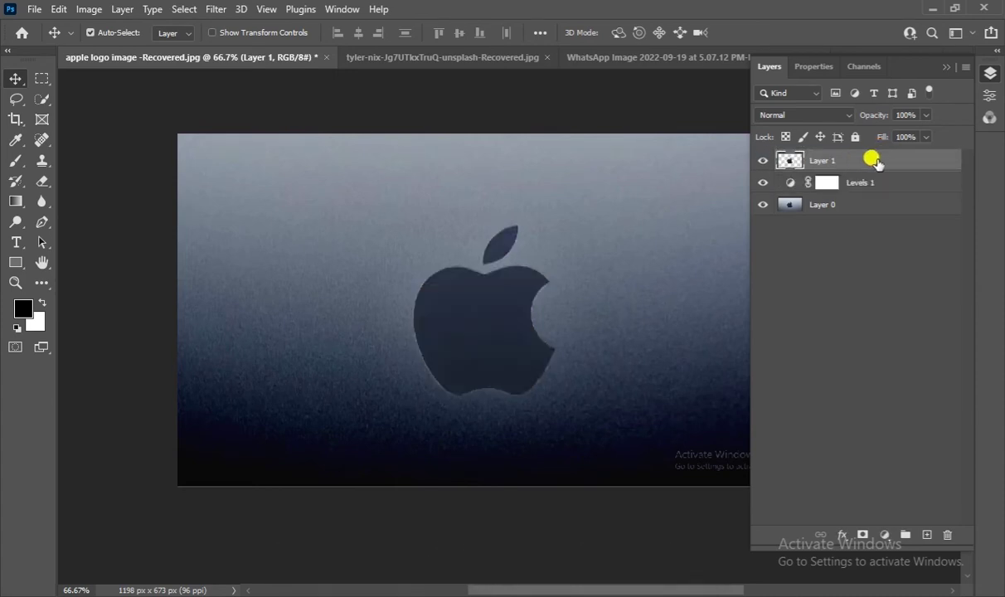
key(ctrl+j)
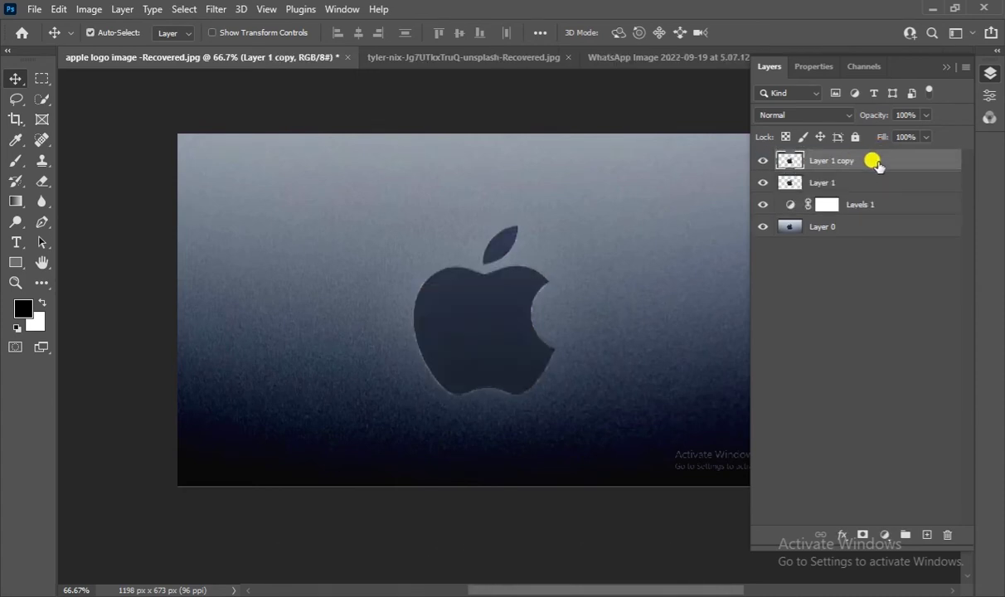
click(891, 187)
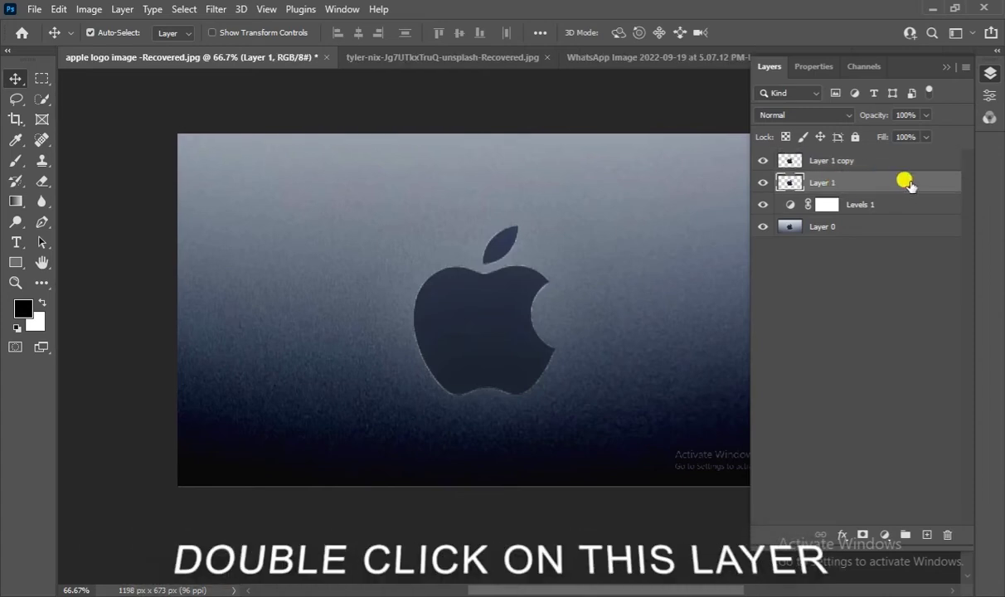
Step: Turn on Outer Glow for Layer 1 with Linear Dodge (Add) blending
double_click(908, 184)
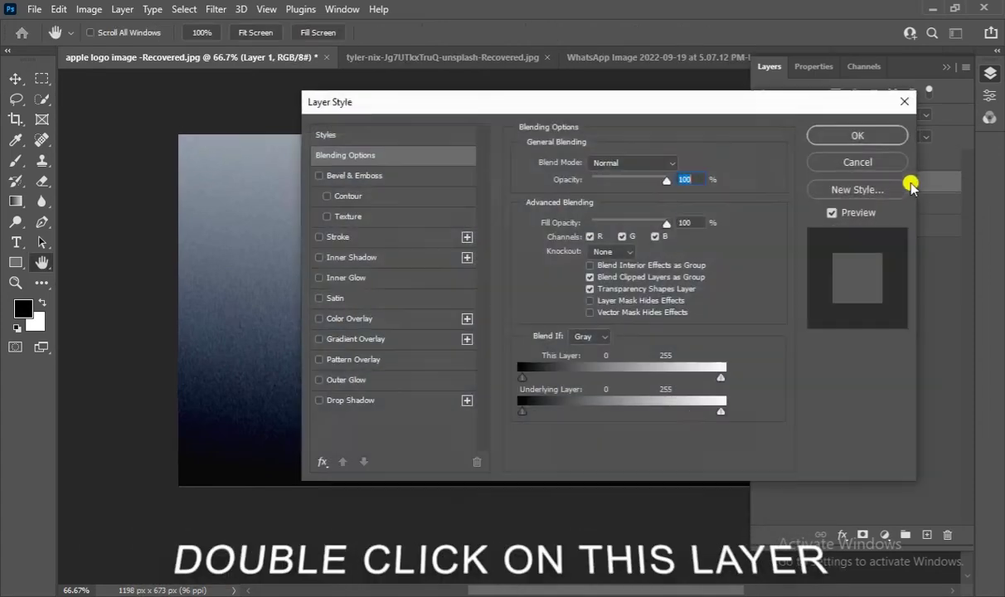
mouse_move(740, 105)
mouse_down()
mouse_move(565, 112)
mouse_move(597, 112)
mouse_up()
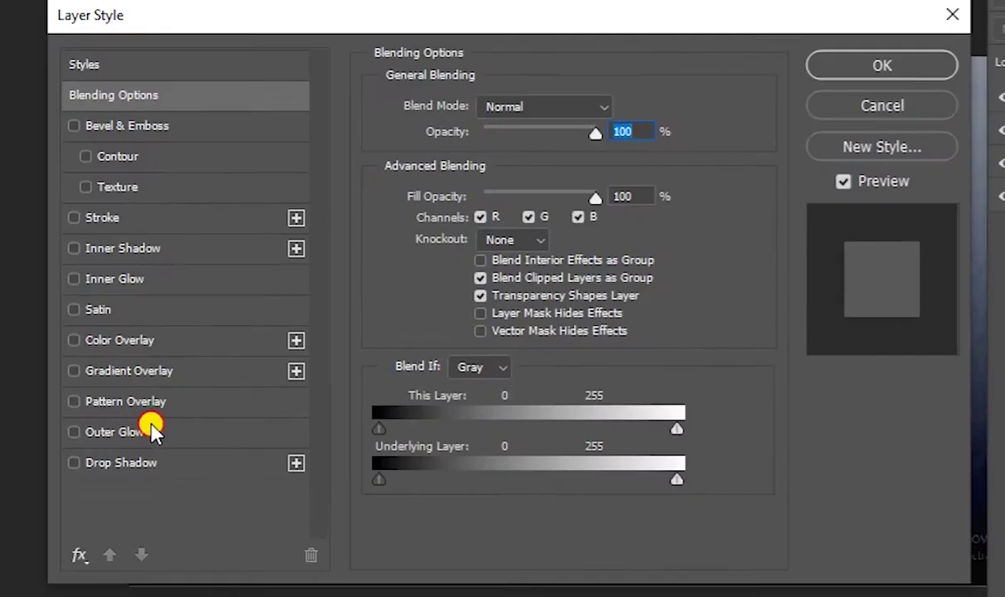
click(149, 384)
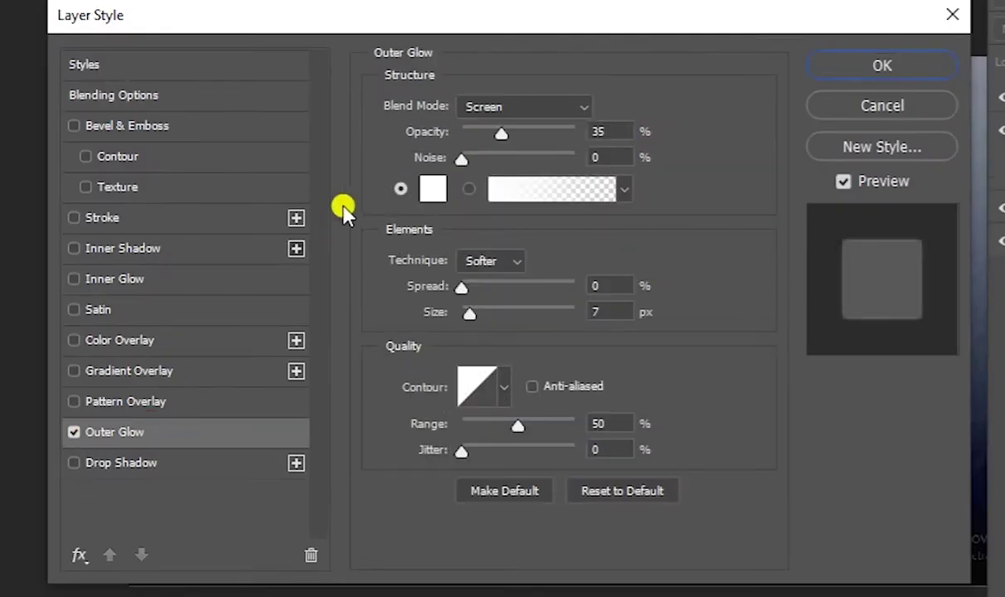
click(472, 106)
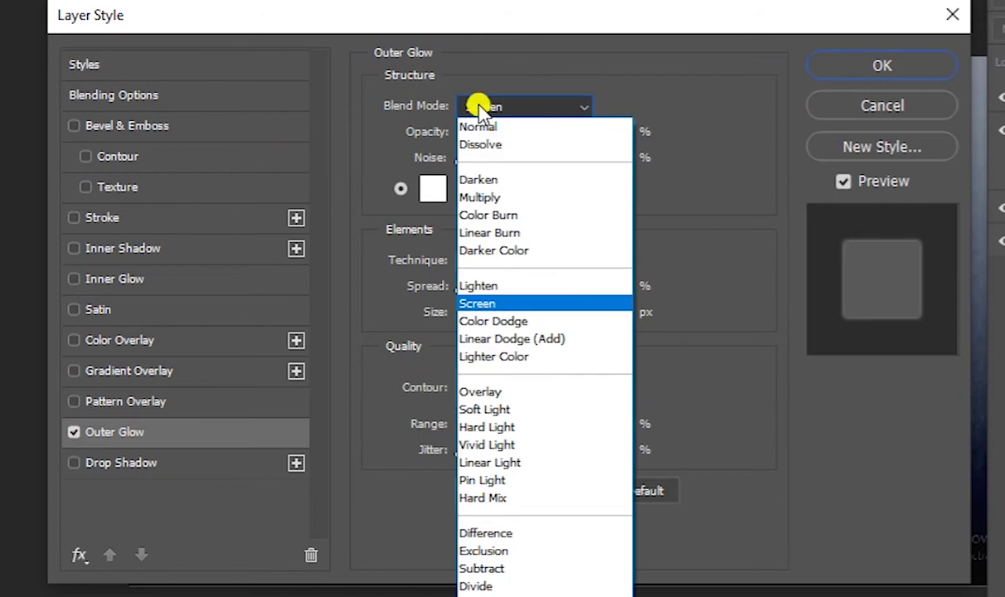
click(510, 339)
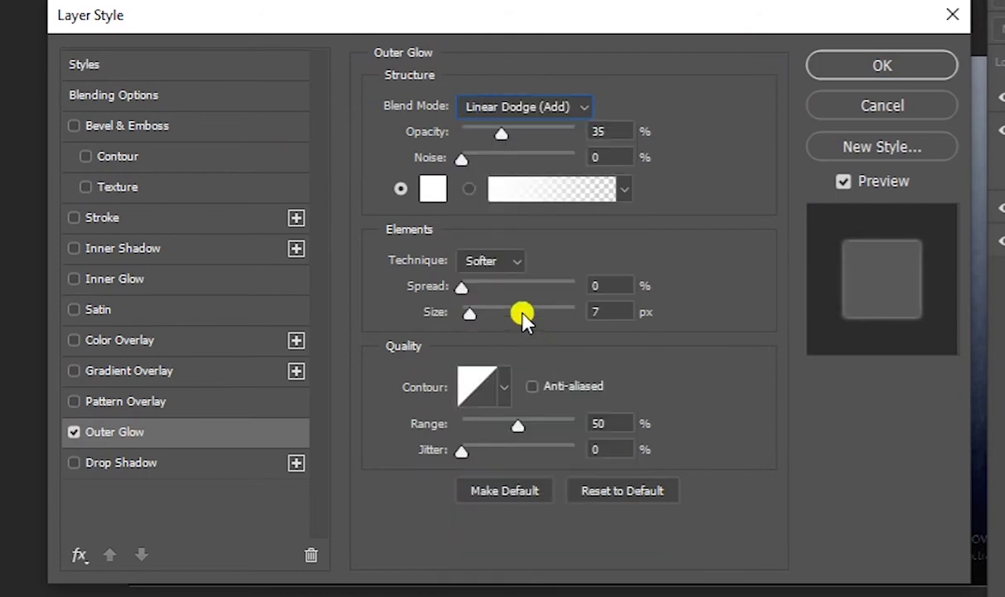
Step: Set the outer glow colour to bright blue #009cff
click(432, 189)
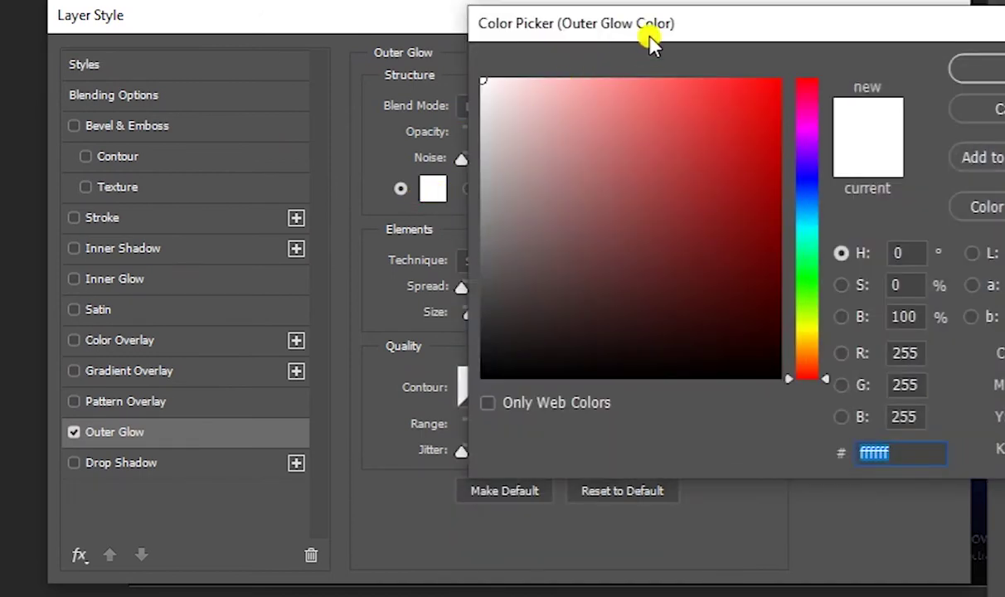
drag(651, 46, 566, 52)
mouse_move(725, 209)
mouse_down()
mouse_move(726, 236)
mouse_move(724, 218)
mouse_up()
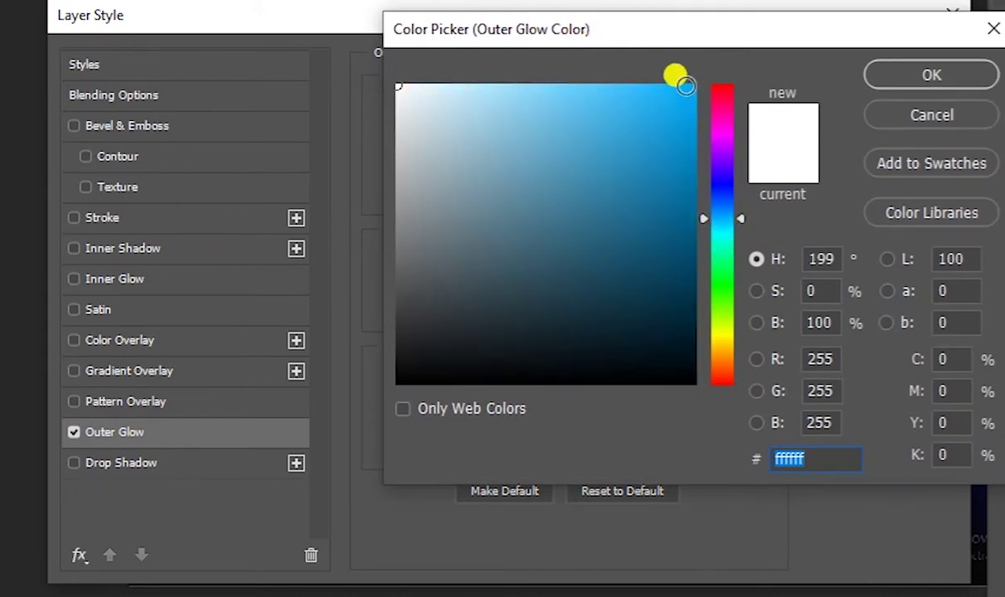
click(685, 85)
click(725, 216)
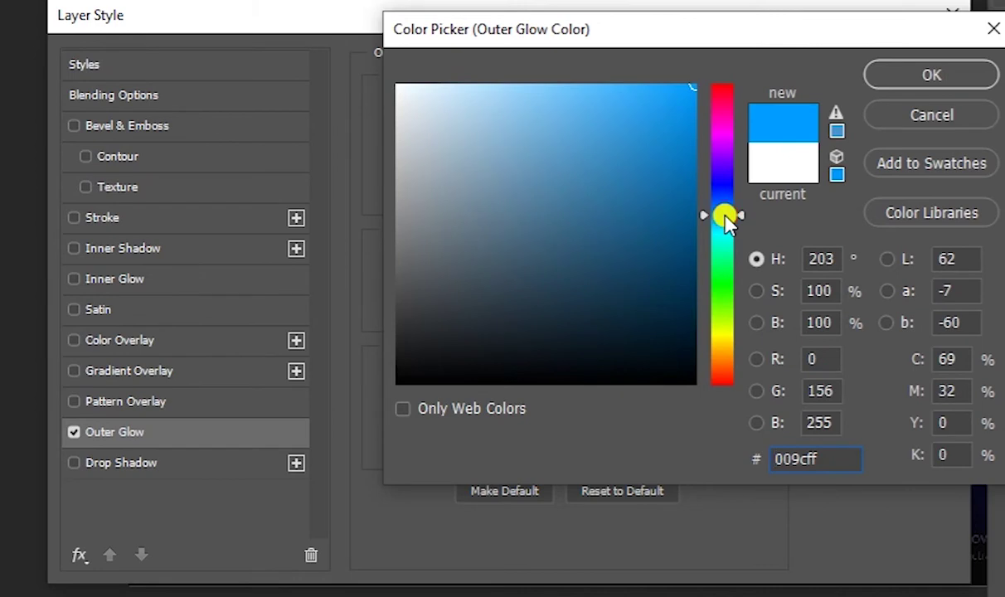
click(868, 80)
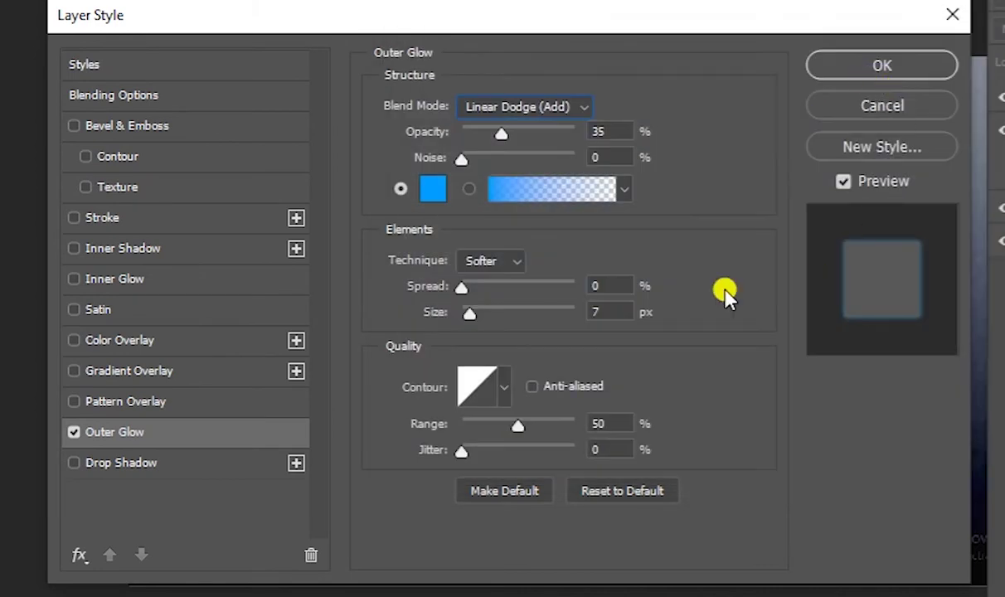
Step: Set the outer glow to 215 px size and 60% opacity, and apply it
drag(469, 314, 563, 323)
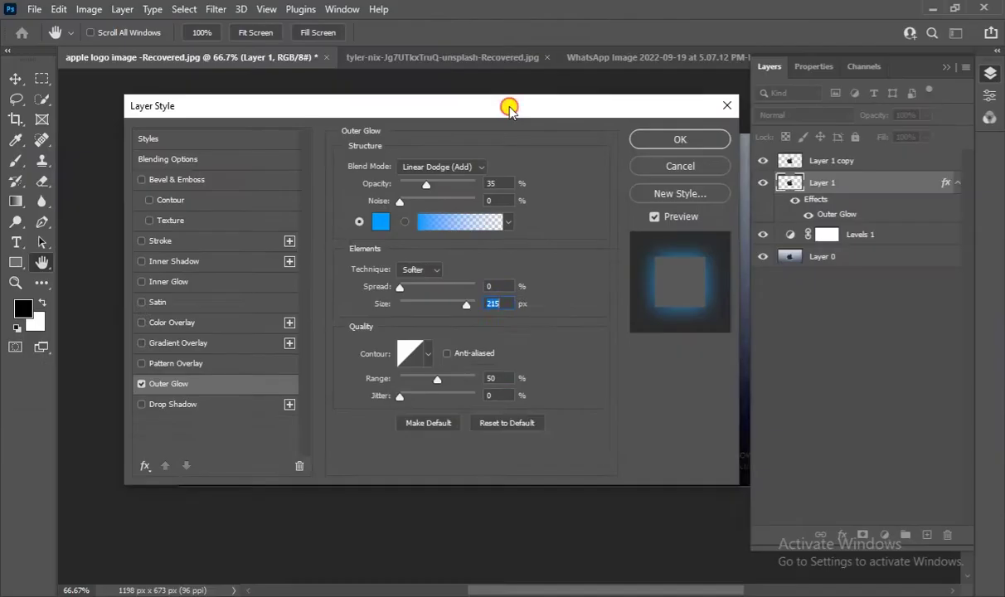
mouse_move(505, 105)
mouse_down()
mouse_move(288, 122)
mouse_move(279, 99)
mouse_up()
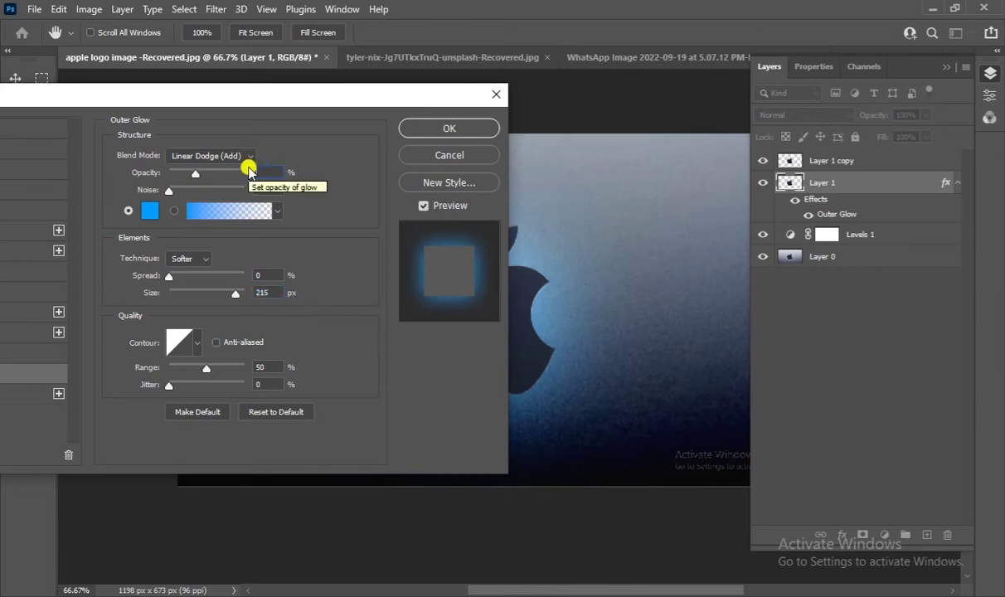
text(60)
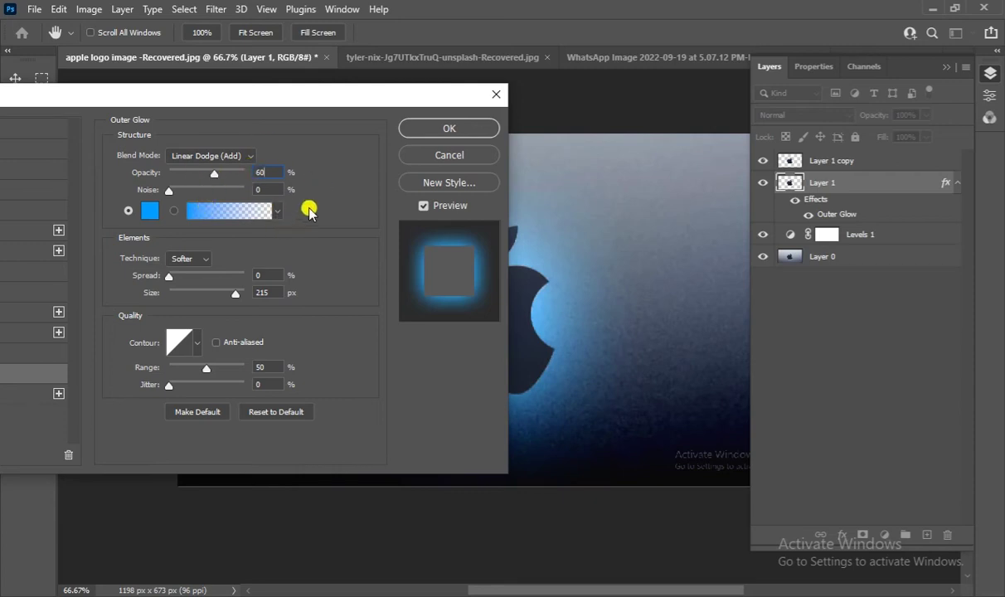
click(469, 129)
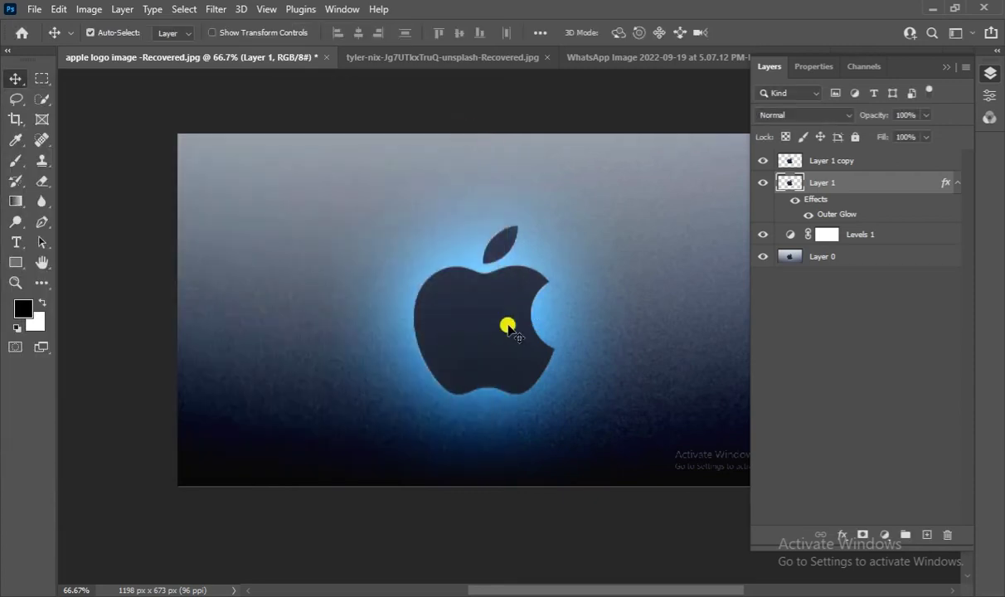
Step: Compare the outer glow, then add a Linear Dodge (Add) Inner Glow to Layer 1 copy
click(805, 218)
click(808, 216)
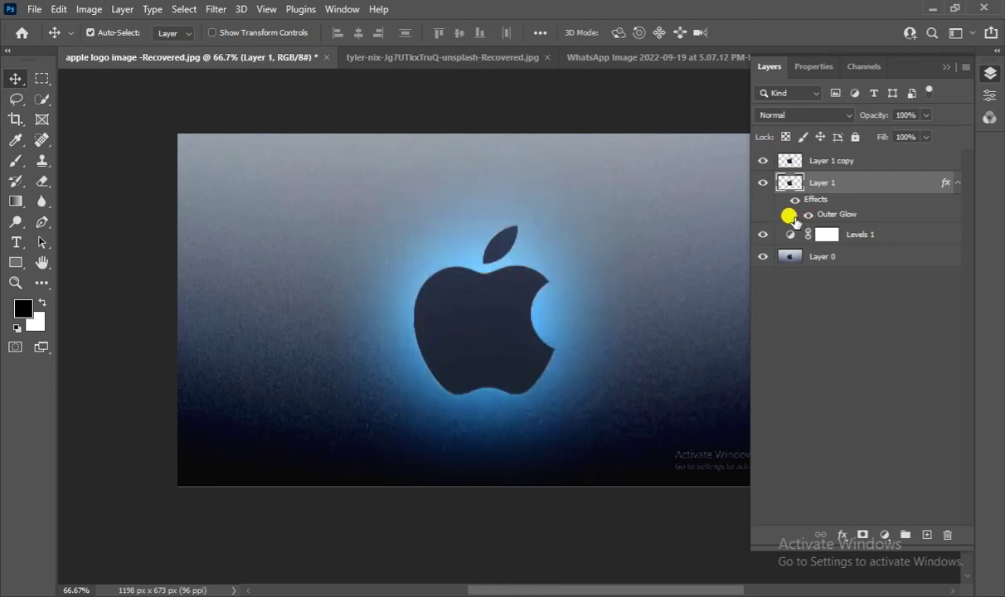
click(957, 186)
click(932, 162)
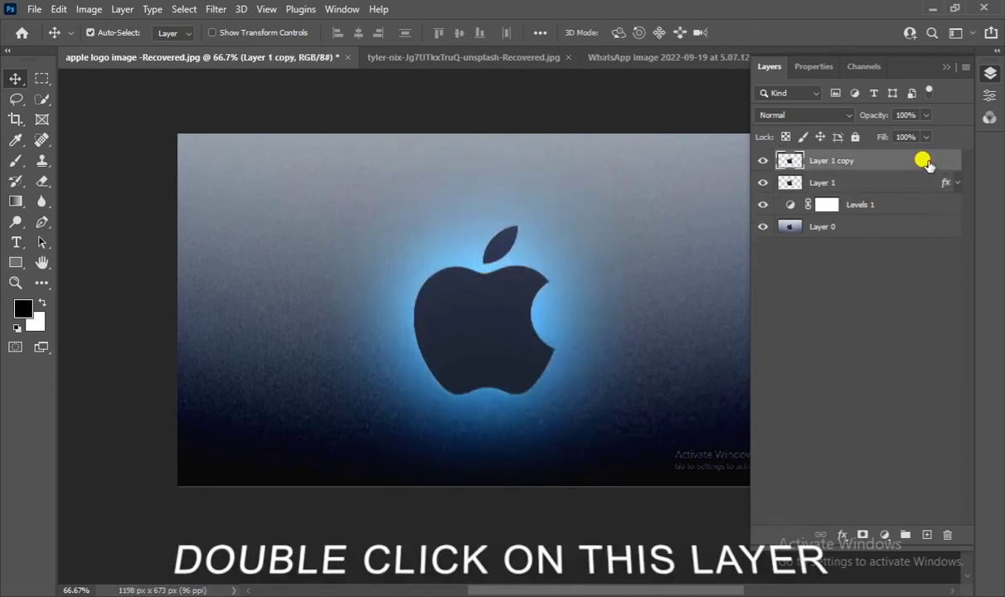
double_click(927, 160)
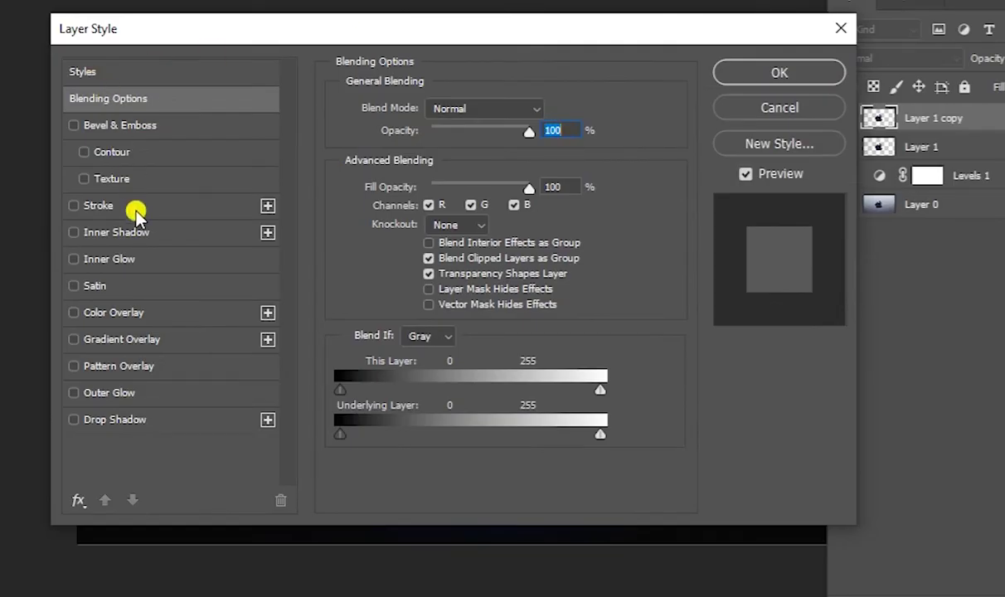
click(129, 261)
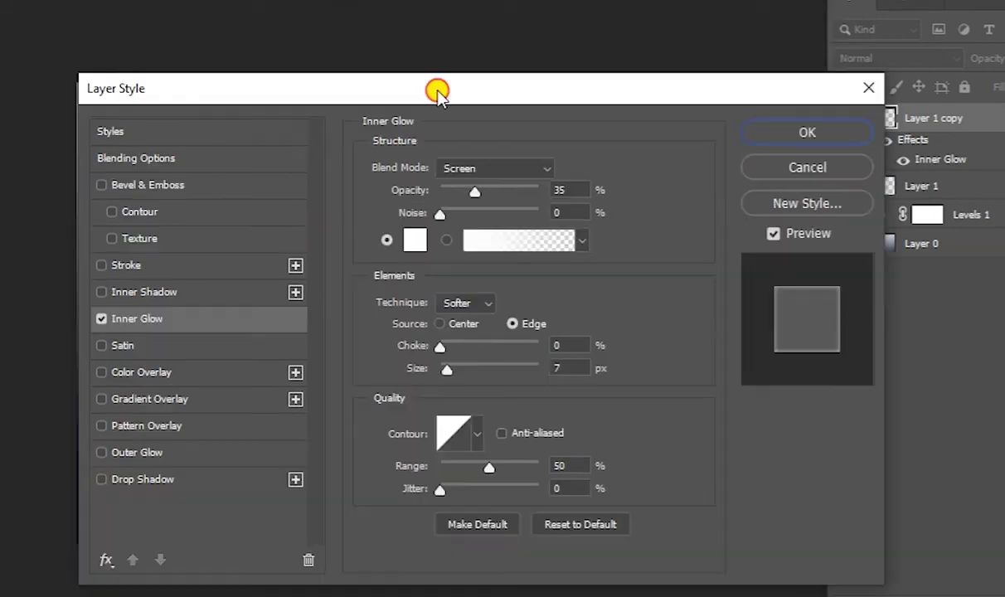
drag(404, 28, 854, 58)
click(906, 132)
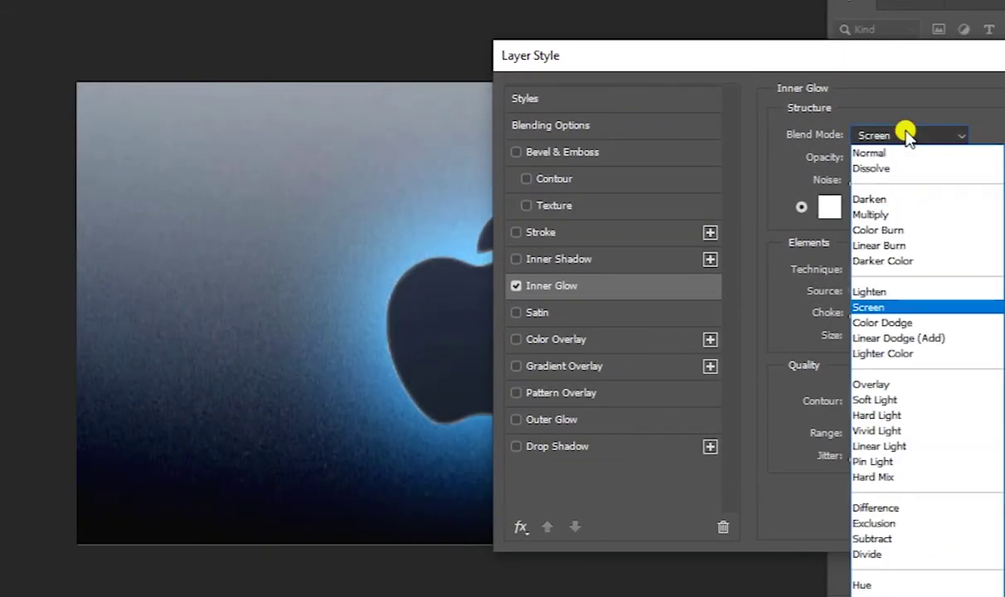
click(834, 337)
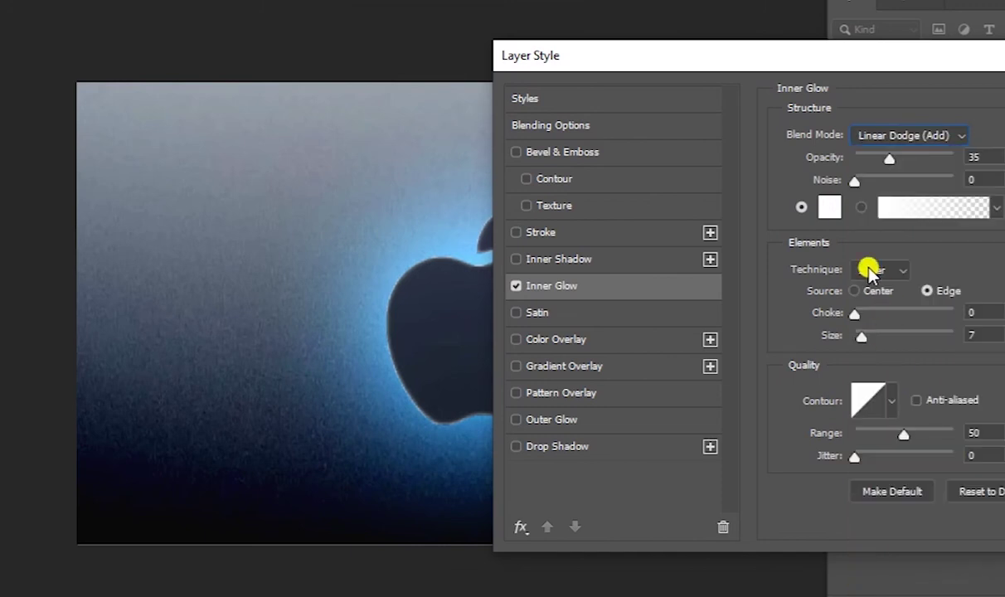
Step: Set the inner glow colour to #0086e5, size 29 px and opacity 80%
click(830, 210)
drag(601, 63, 826, 95)
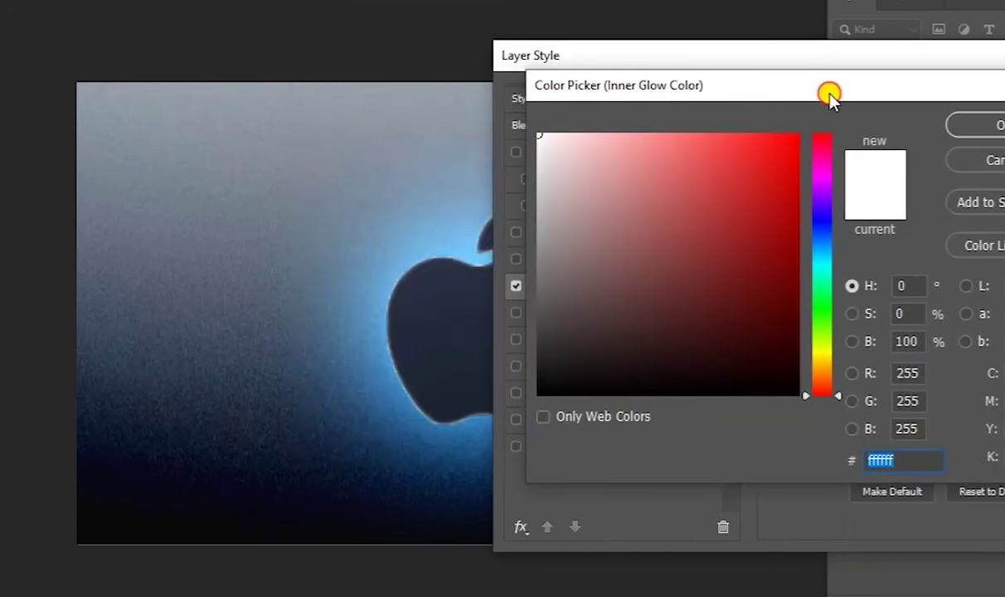
click(417, 406)
mouse_move(706, 207)
mouse_down()
mouse_move(794, 180)
mouse_move(798, 160)
mouse_up()
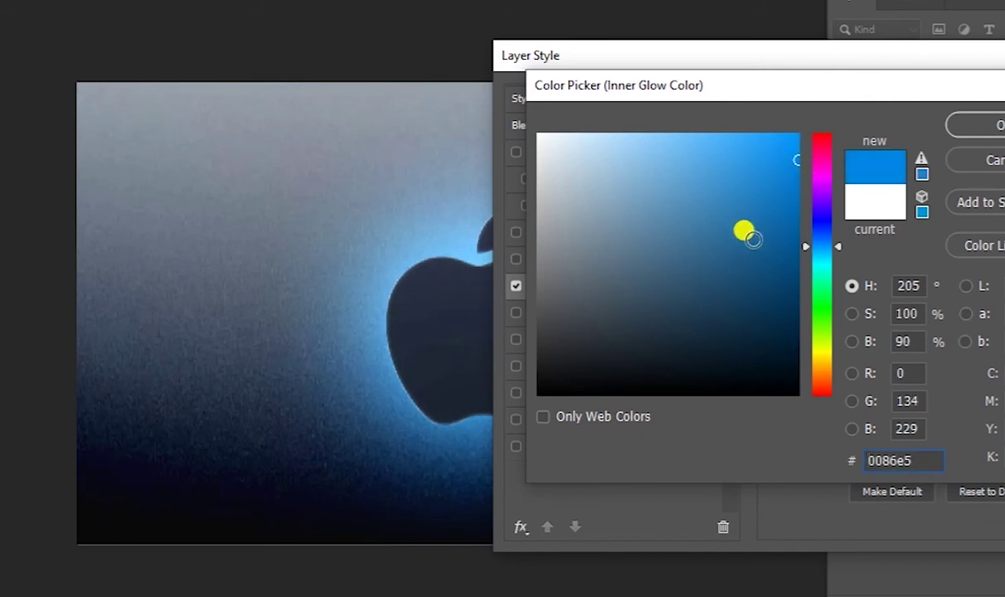
click(972, 125)
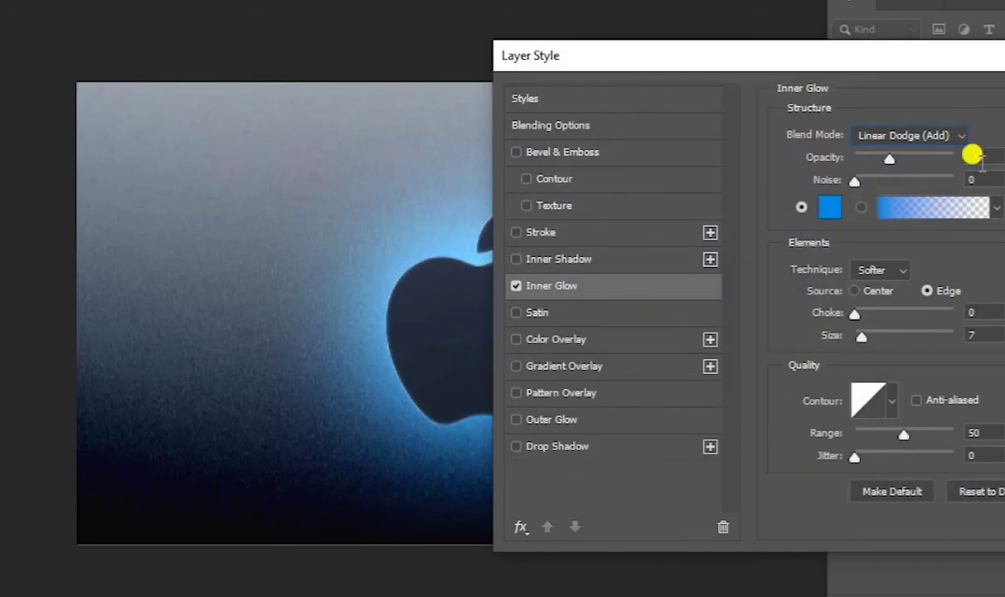
drag(860, 342, 873, 345)
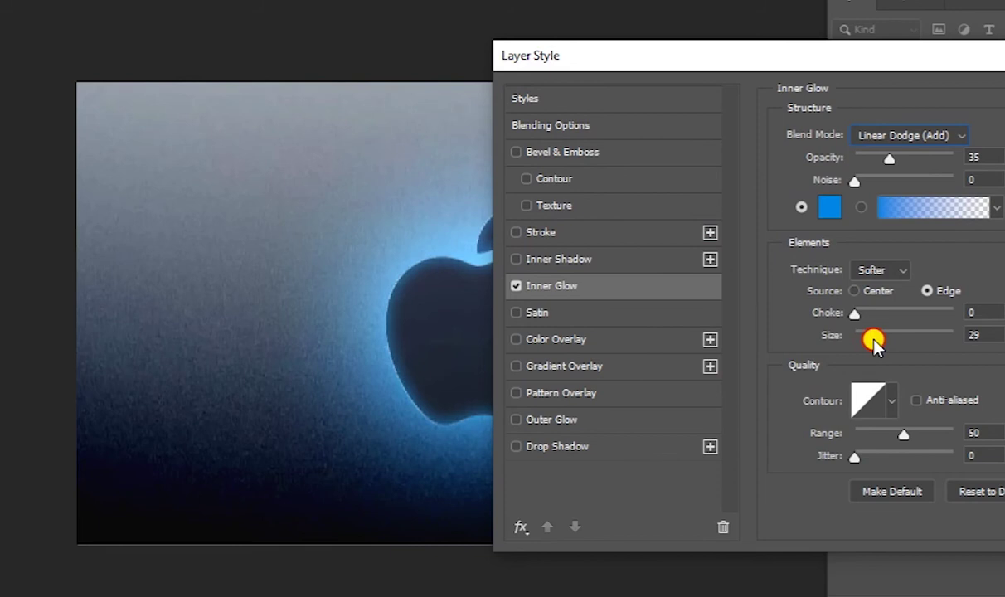
drag(889, 158, 928, 160)
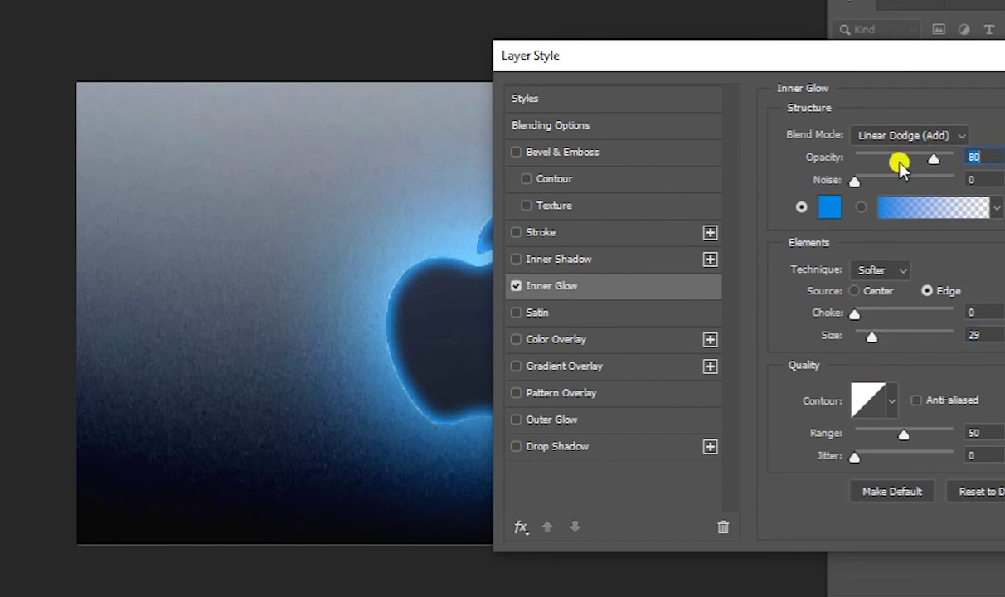
Step: Switch the inner glow to Lighten blending and recolour it cyan #02c6ff
click(904, 136)
click(890, 154)
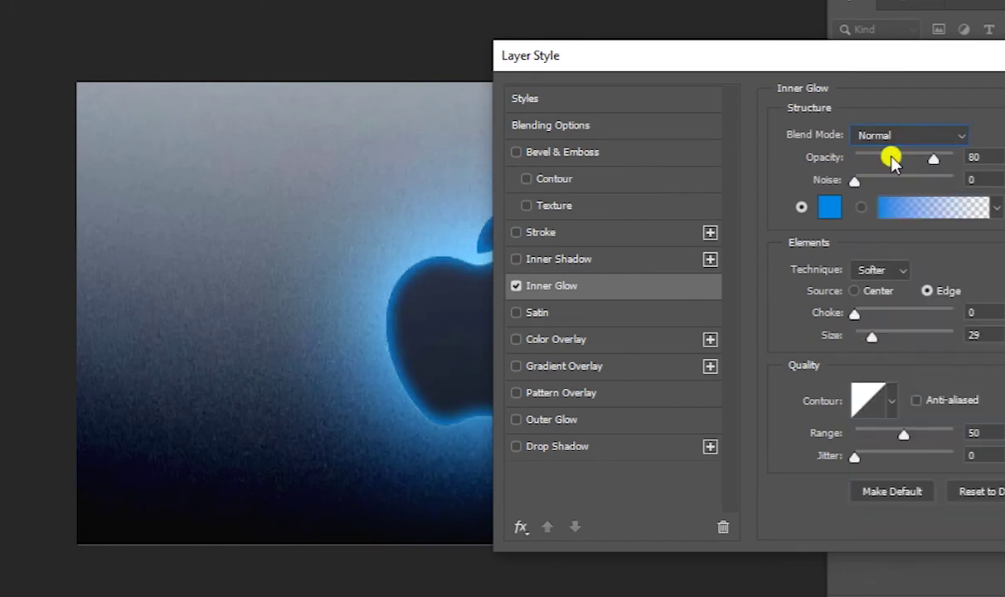
click(892, 136)
click(880, 292)
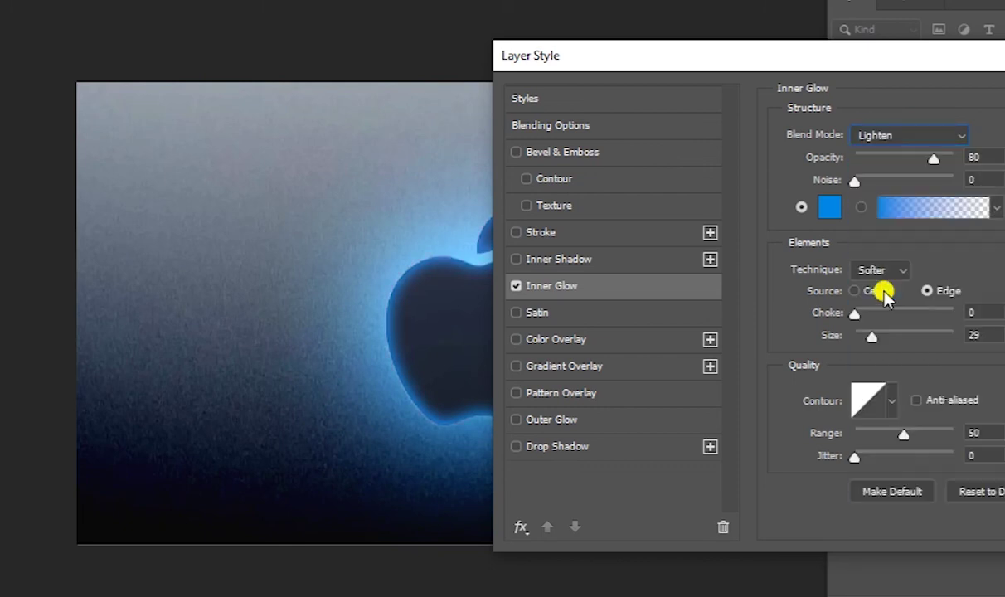
click(828, 202)
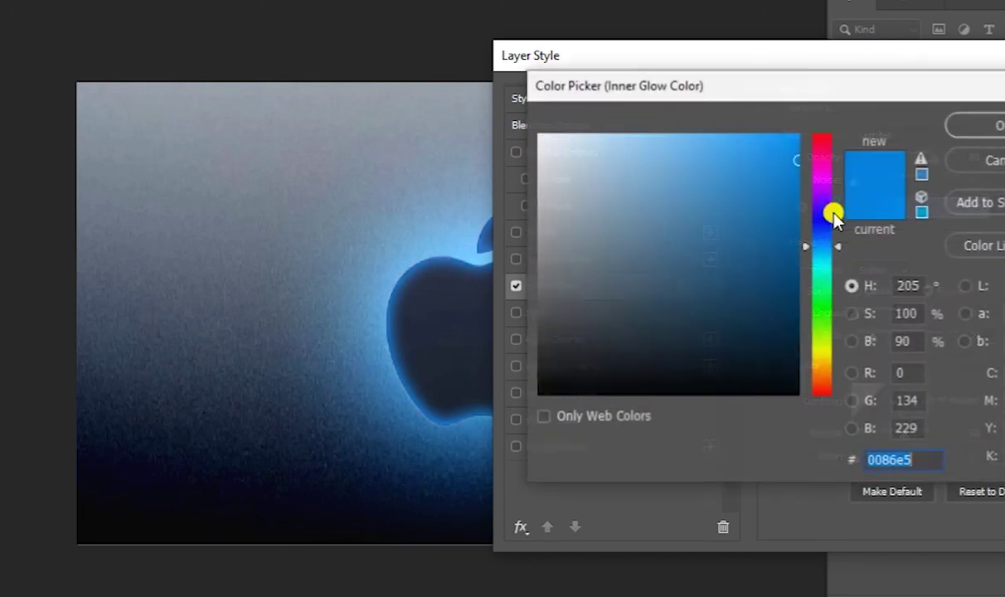
click(797, 157)
drag(788, 150, 794, 124)
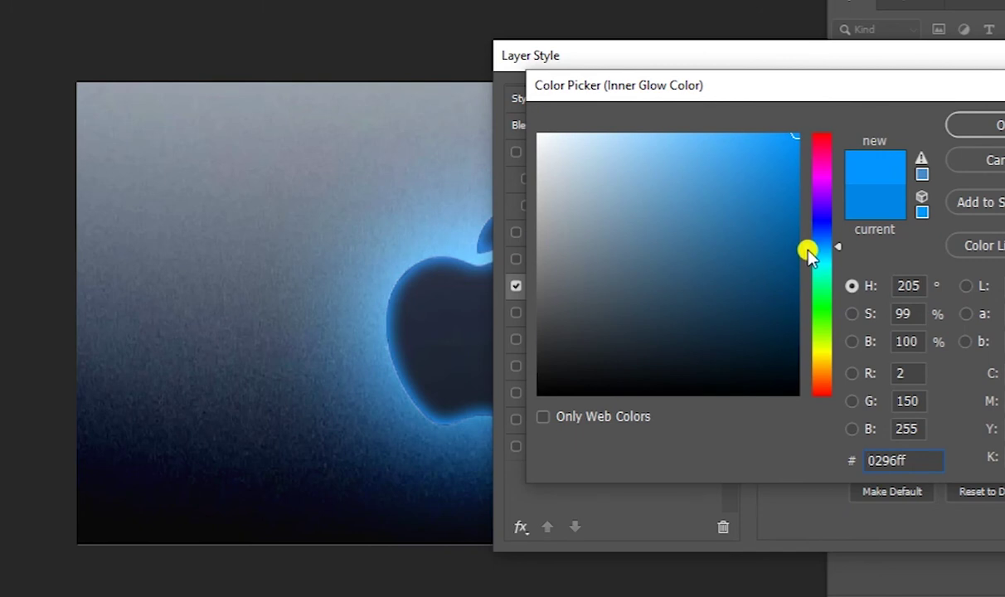
click(808, 255)
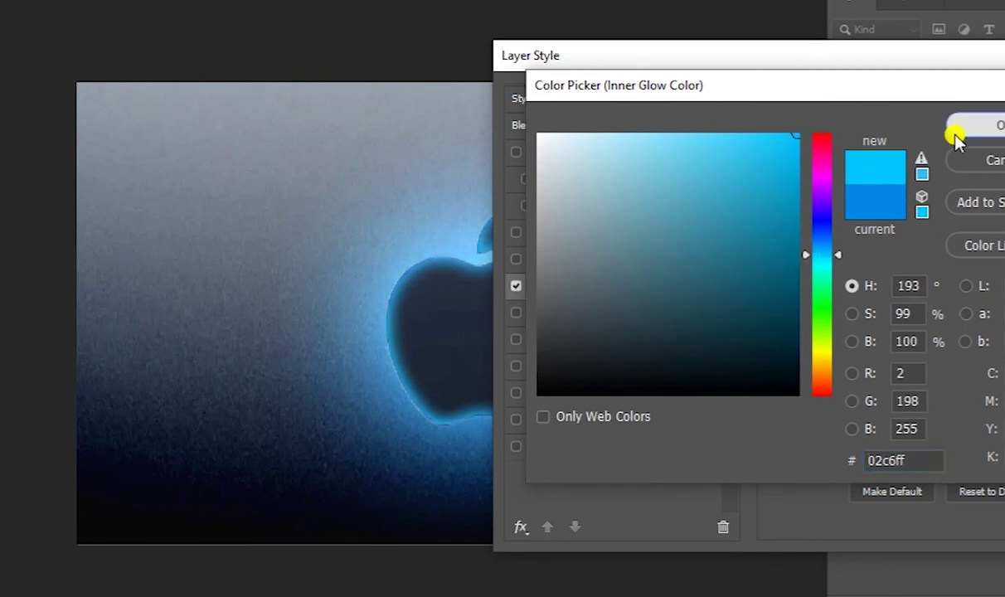
click(954, 128)
Step: Raise the inner glow opacity to 100% and fine-tune its size around 32 px
drag(938, 160, 954, 161)
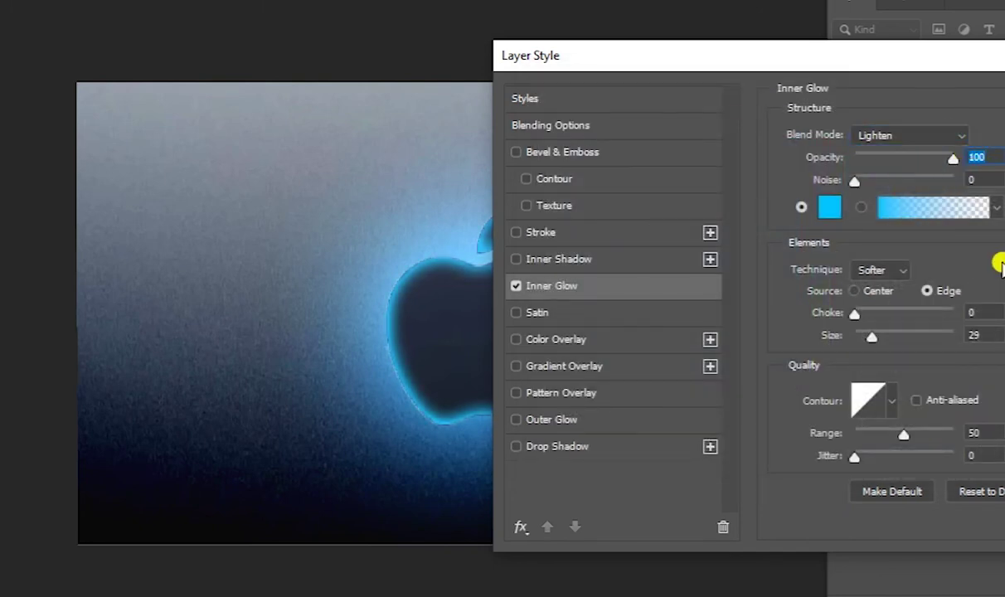
drag(875, 339, 876, 340)
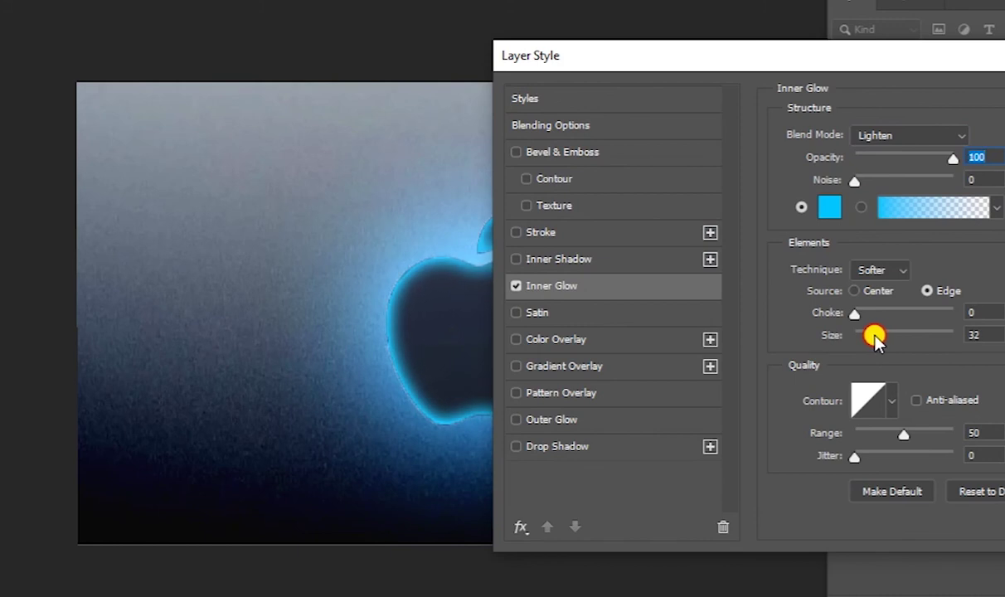
drag(890, 58, 1000, 19)
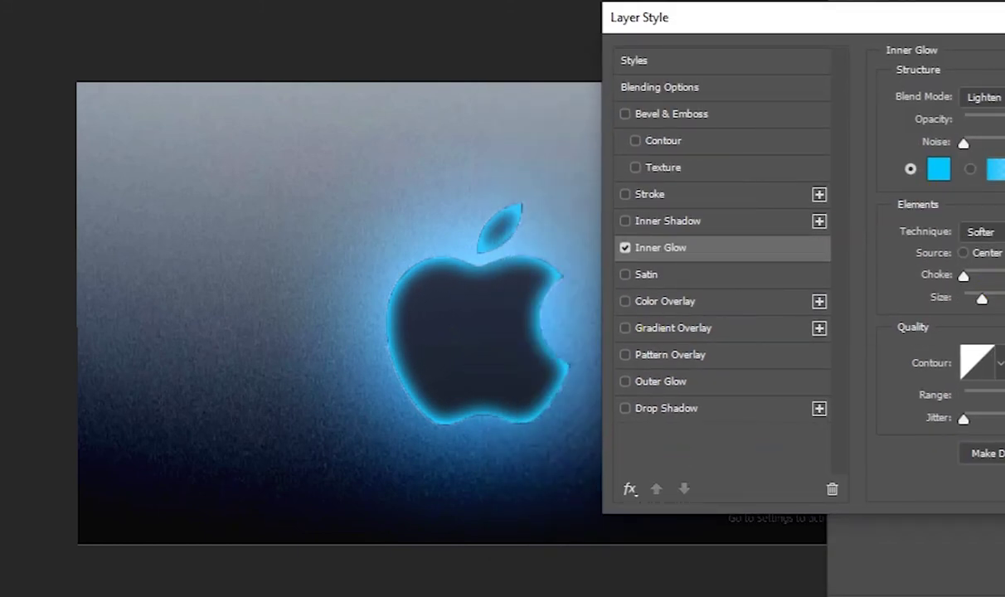
mouse_move(982, 299)
mouse_down()
mouse_move(967, 299)
mouse_move(978, 298)
mouse_up()
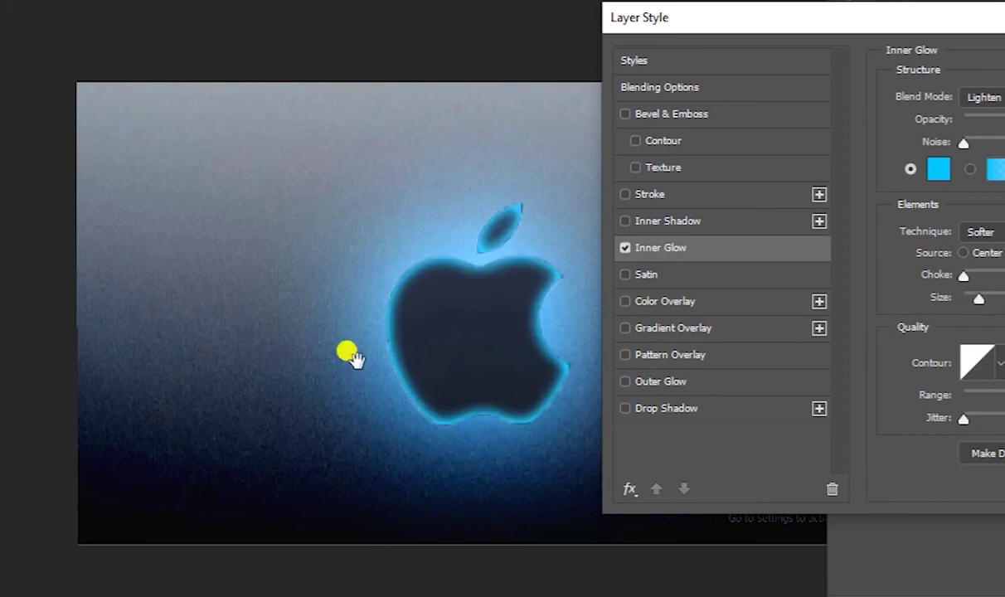
Step: Add a 2 px outside Stroke in blue #00a5ff and apply the layer style
click(651, 195)
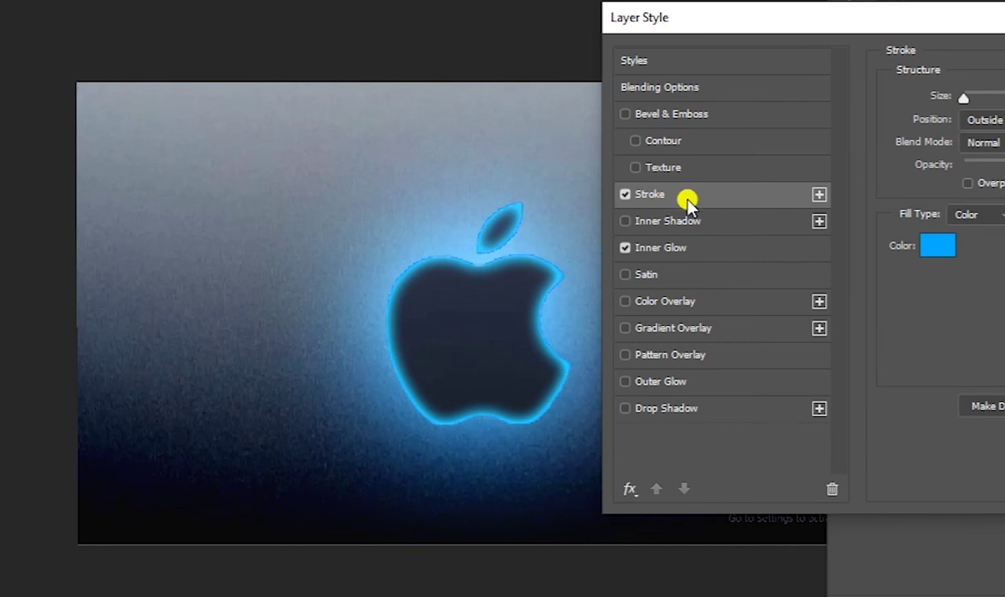
click(931, 246)
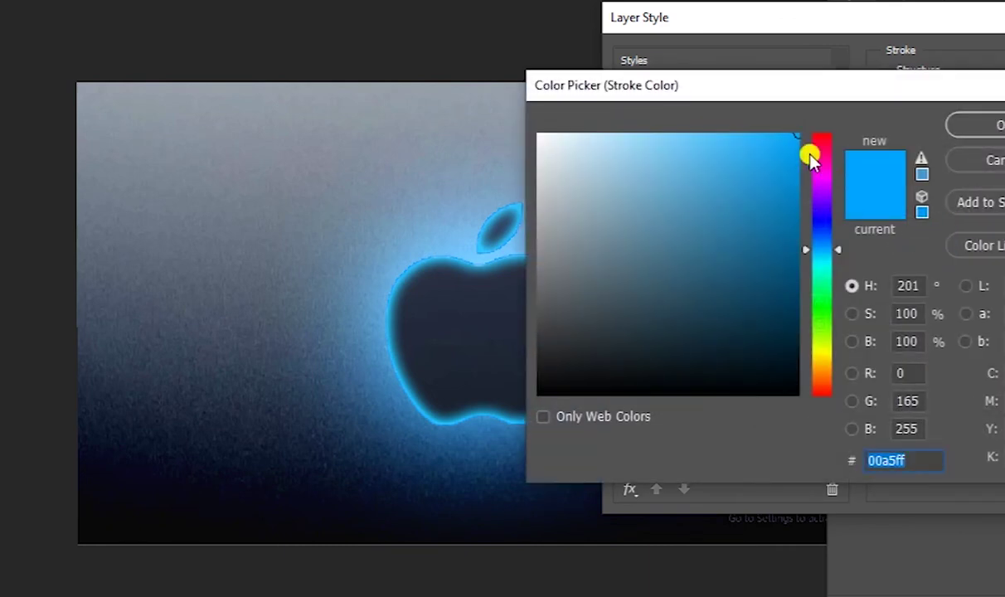
click(978, 125)
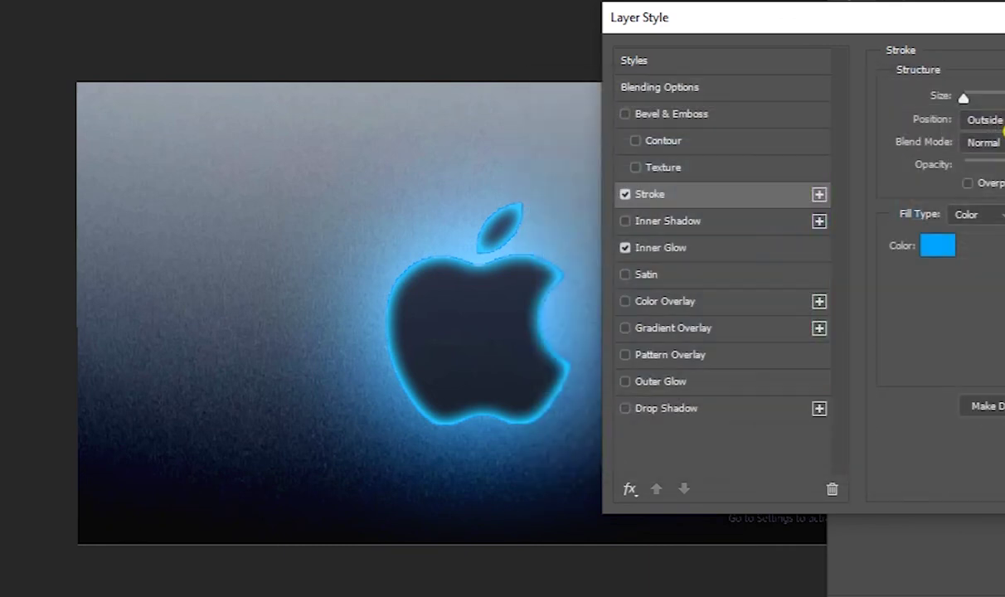
click(995, 120)
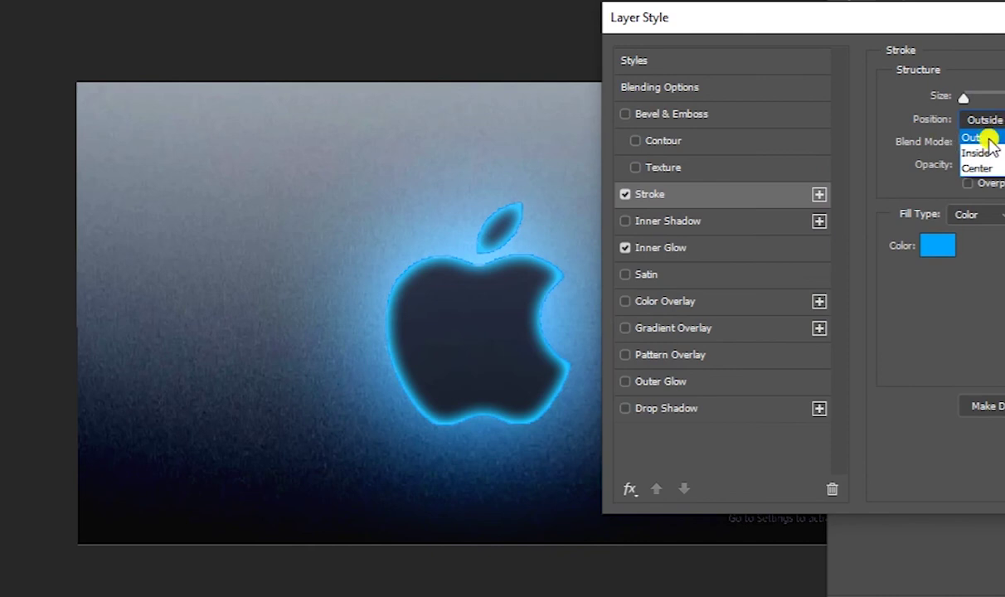
click(989, 139)
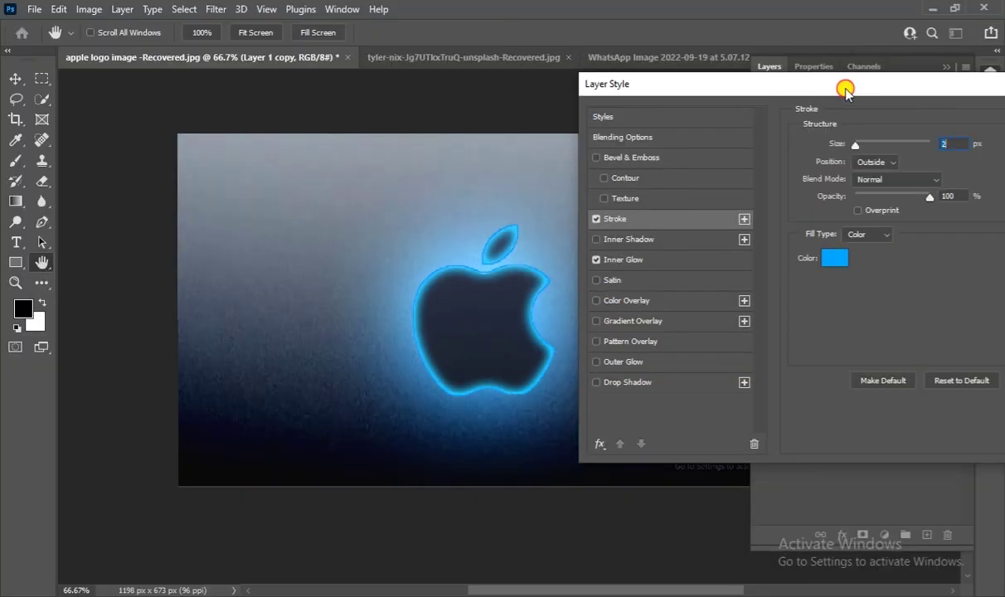
drag(846, 90, 528, 118)
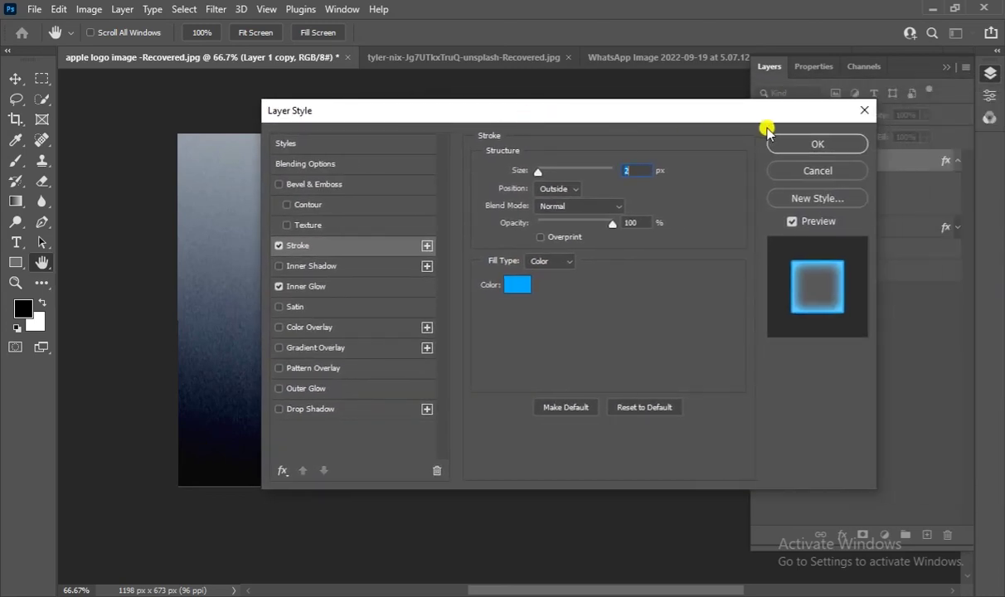
click(795, 145)
click(632, 170)
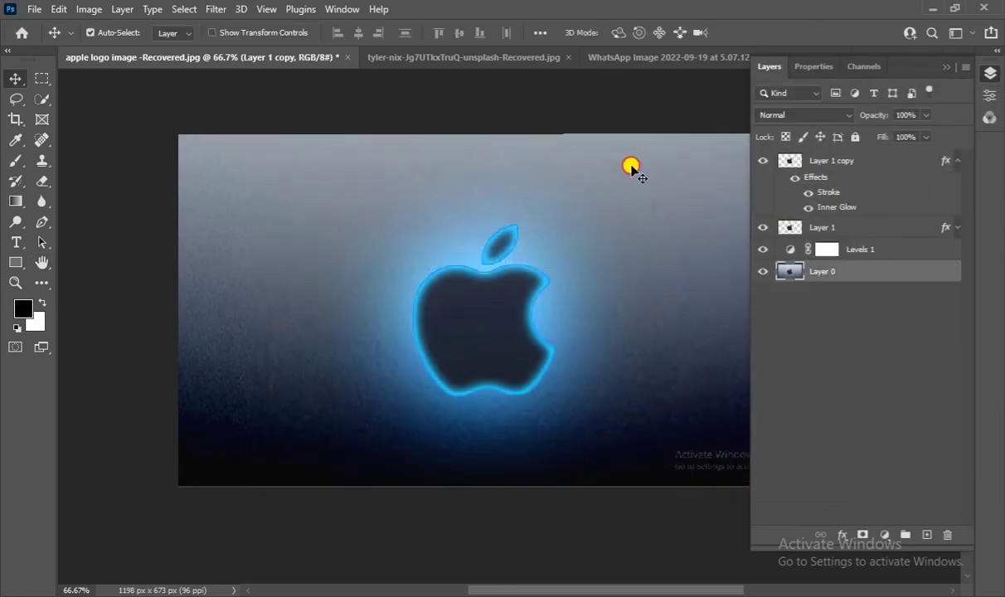
Step: Group Levels 1, Layer 1 and Layer 1 copy into Group 1
click(957, 228)
click(958, 160)
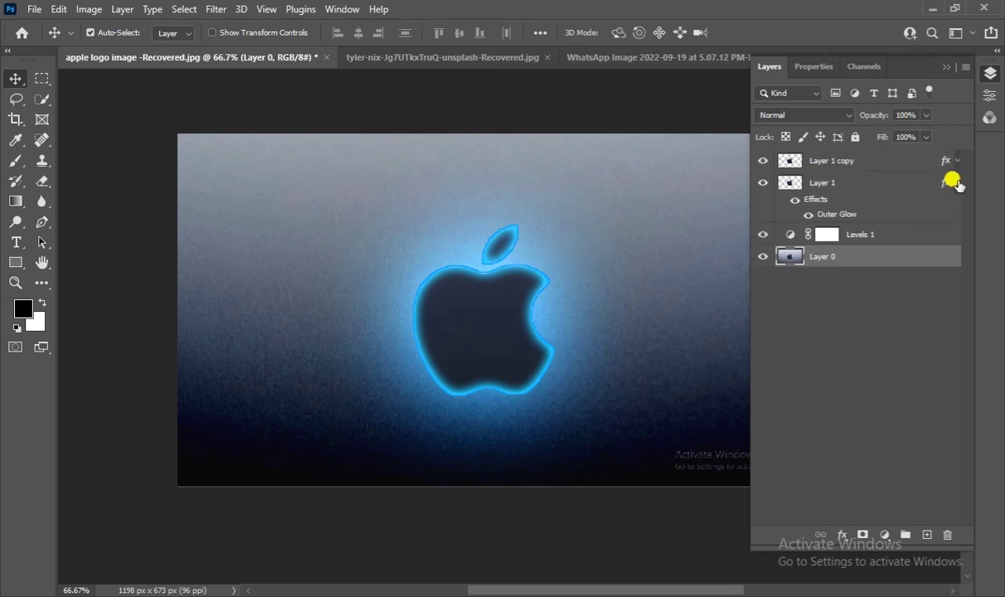
click(957, 184)
click(888, 204)
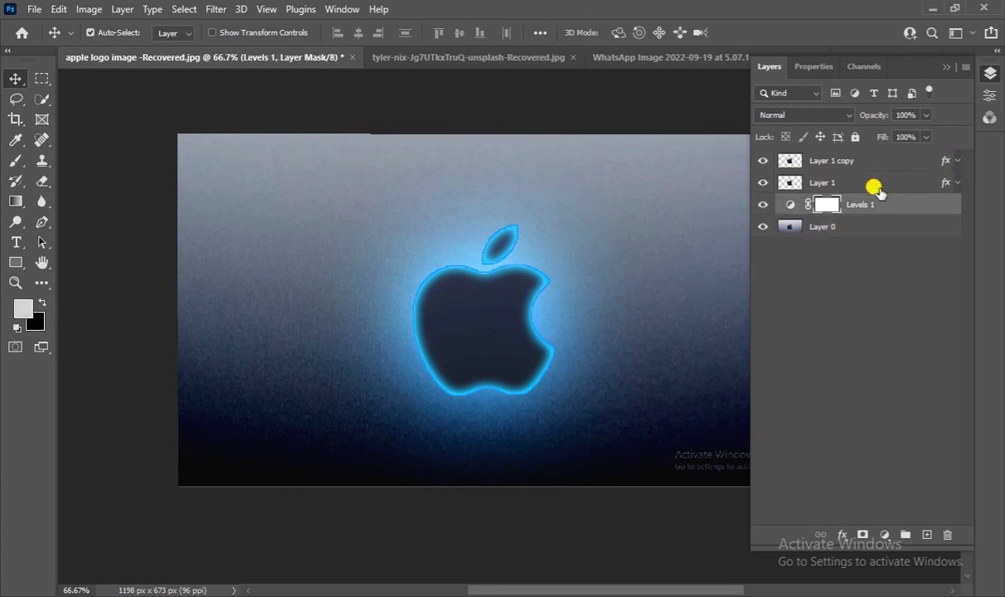
shift+click(845, 159)
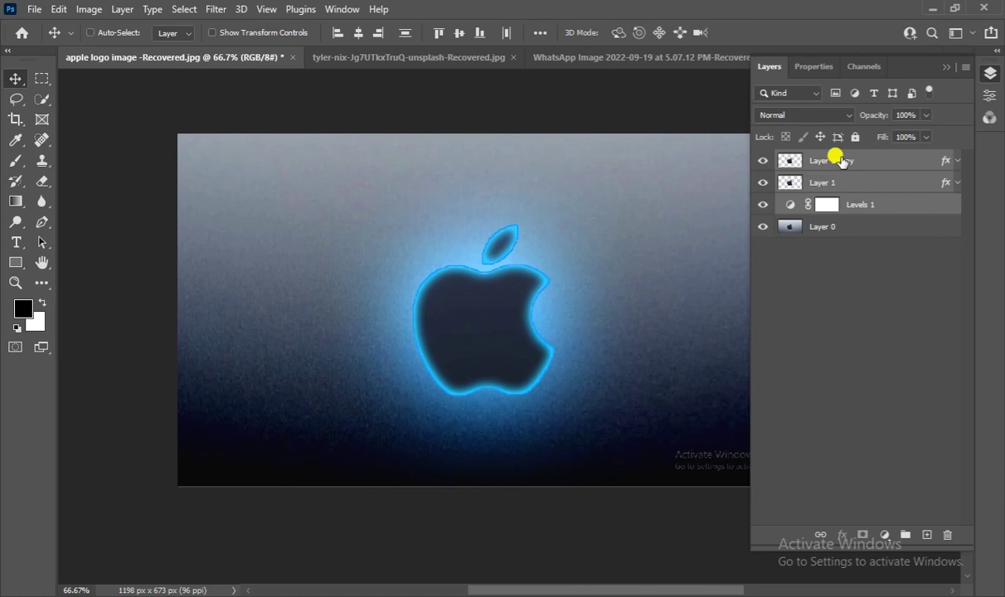
key(ctrl+g)
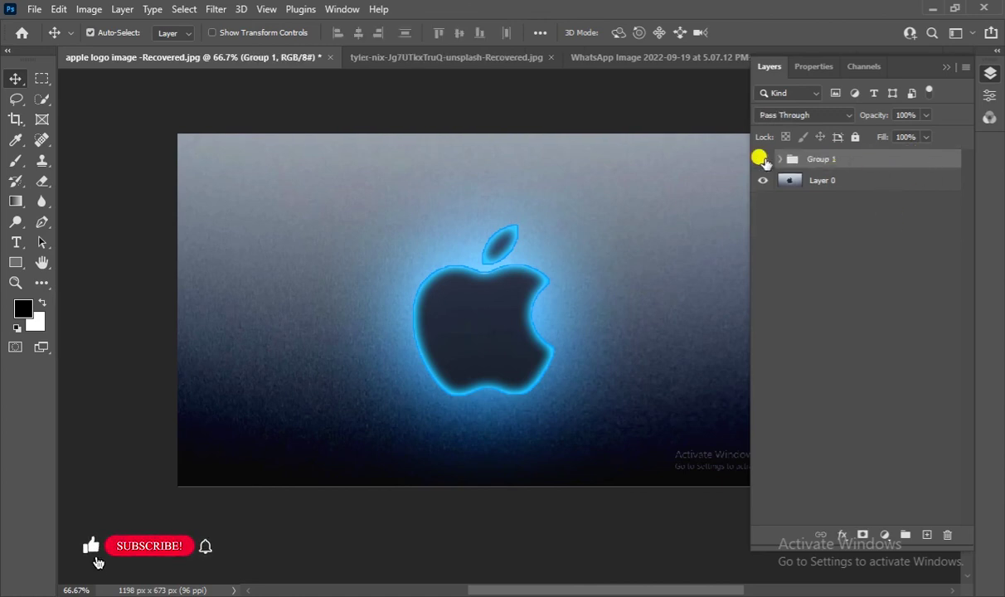
Step: Toggle Group 1's visibility to compare before and after, then minimise Photoshop
click(763, 159)
click(762, 158)
click(762, 159)
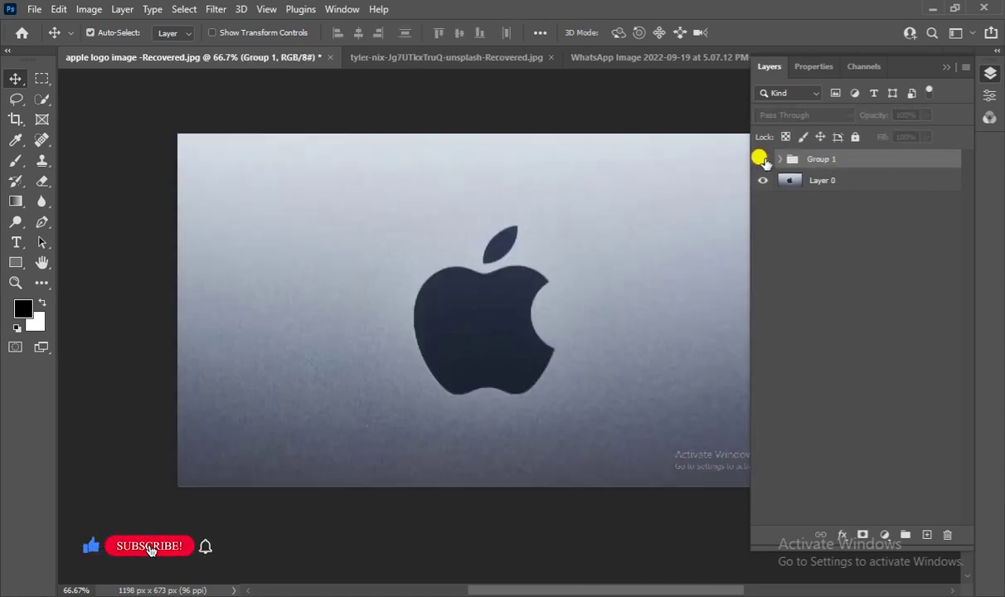
click(762, 158)
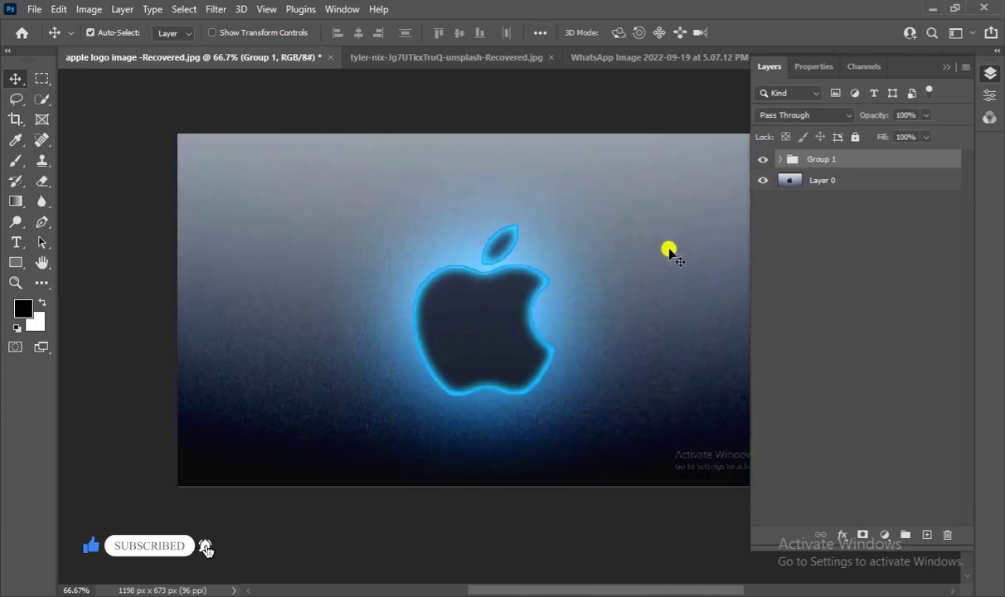
click(950, 73)
click(933, 7)
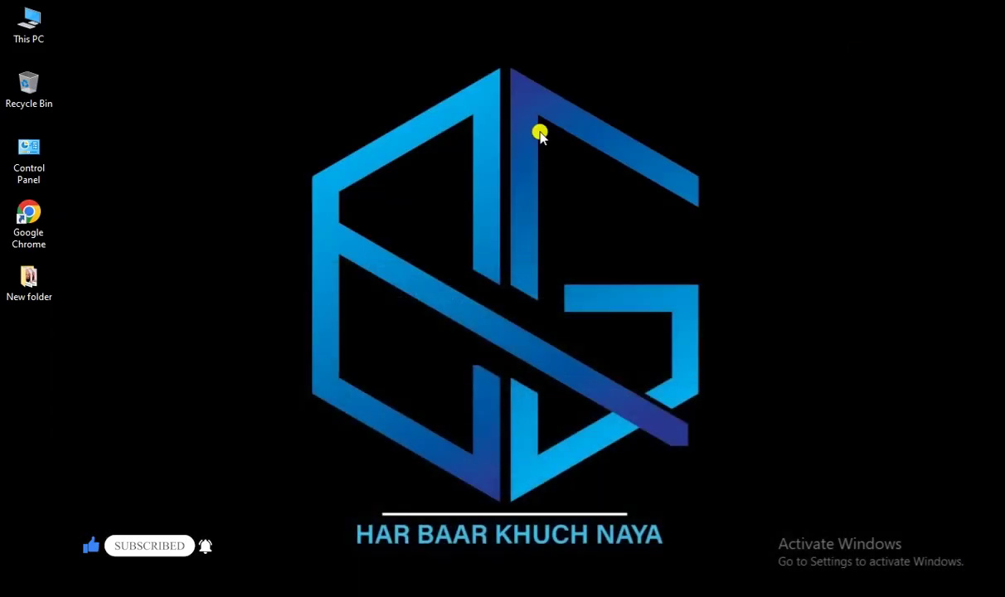
right_click(597, 123)
click(597, 179)
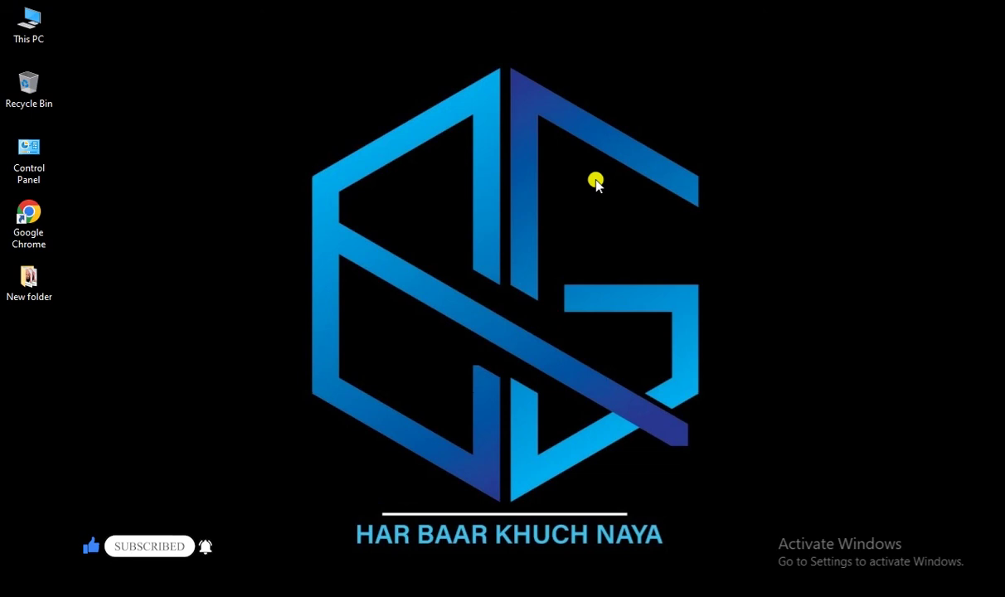